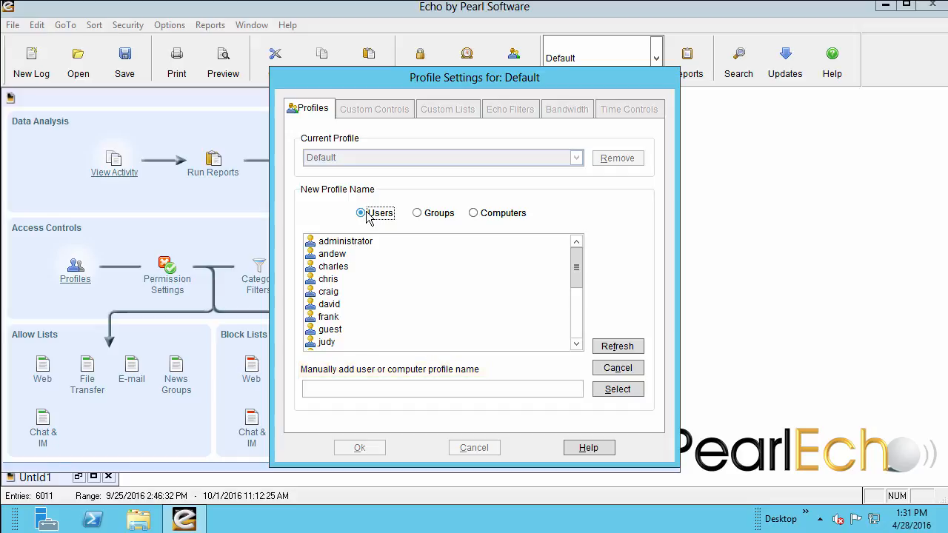
Create a new profile for the shipping group
left_click(417, 212)
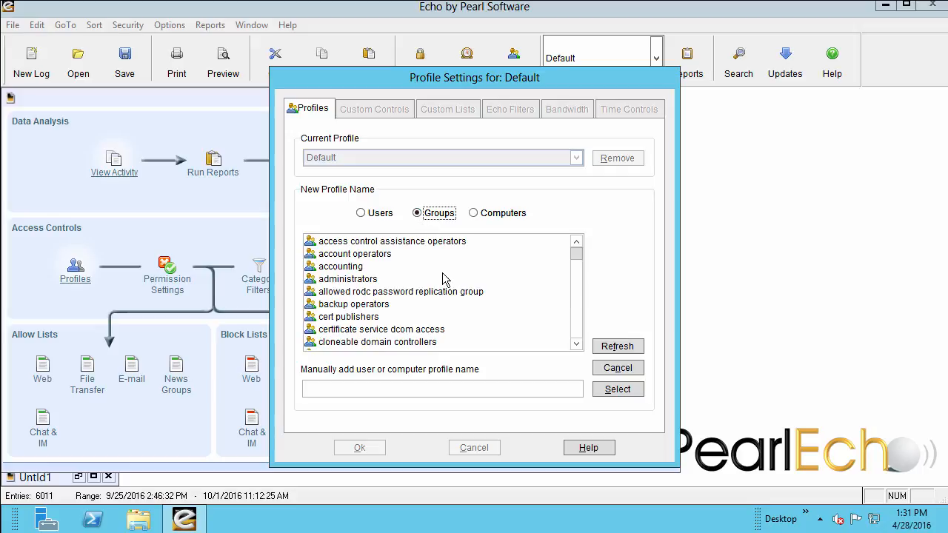
left_click(440, 269)
key("s")
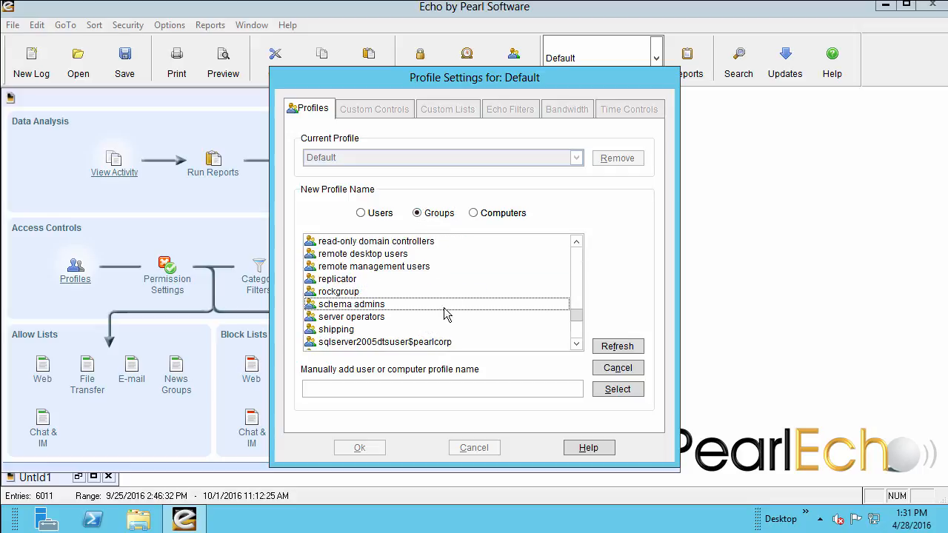
left_click(348, 331)
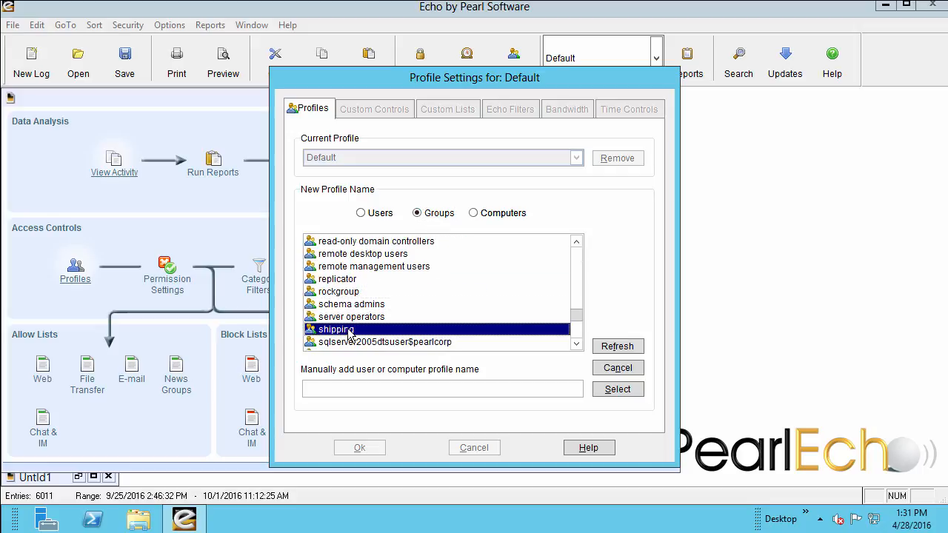
left_click(619, 390)
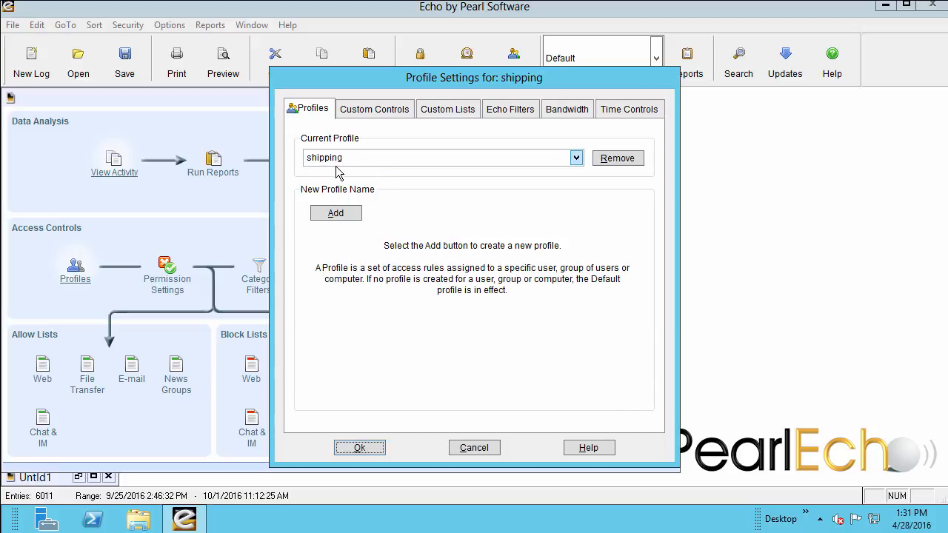
Set the shipping profile's custom controls to Allow Listed for Web and Block All for Ftp and Chat/IM, and save them
left_click(363, 114)
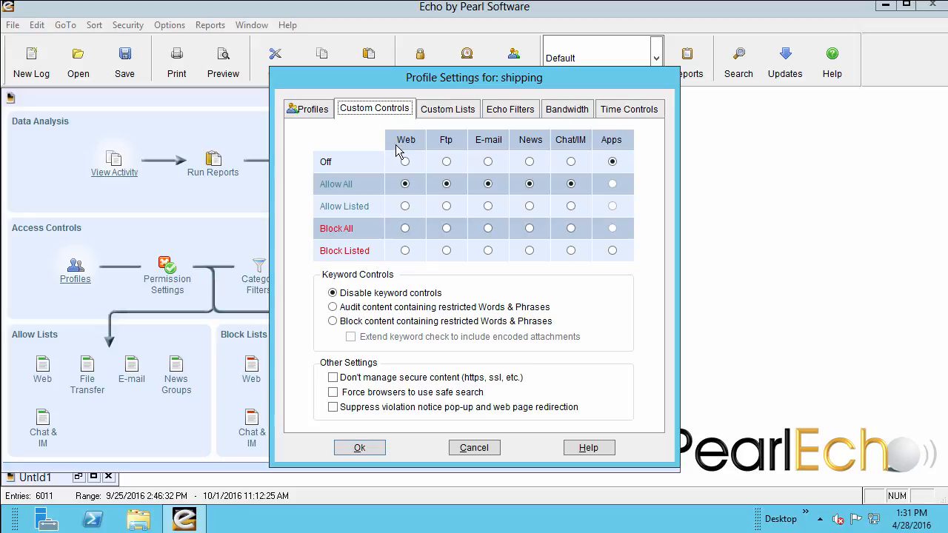
left_click(405, 207)
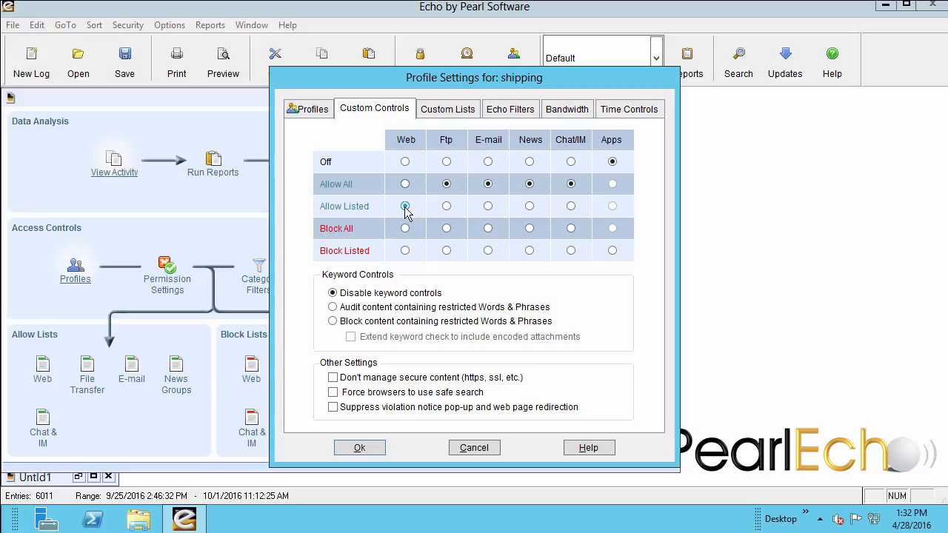
left_click(446, 230)
left_click(571, 229)
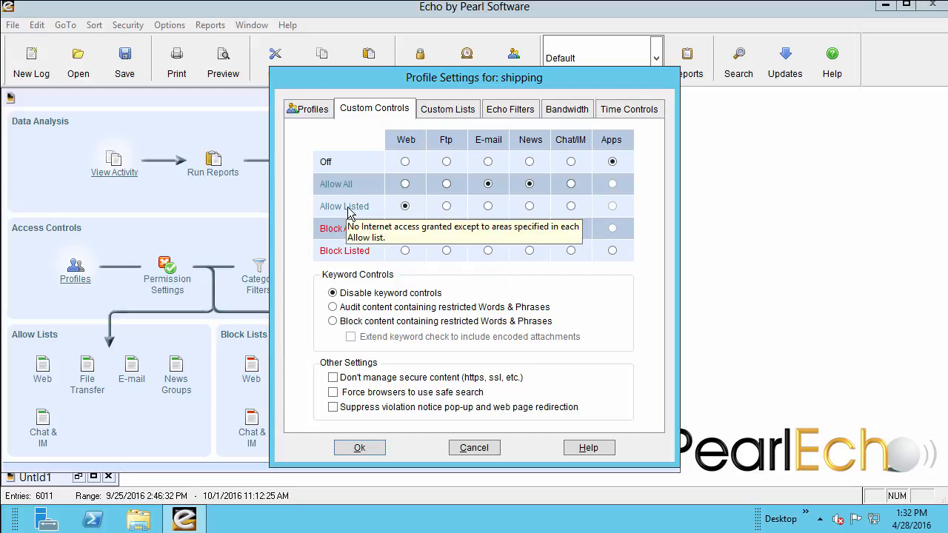
left_click(359, 447)
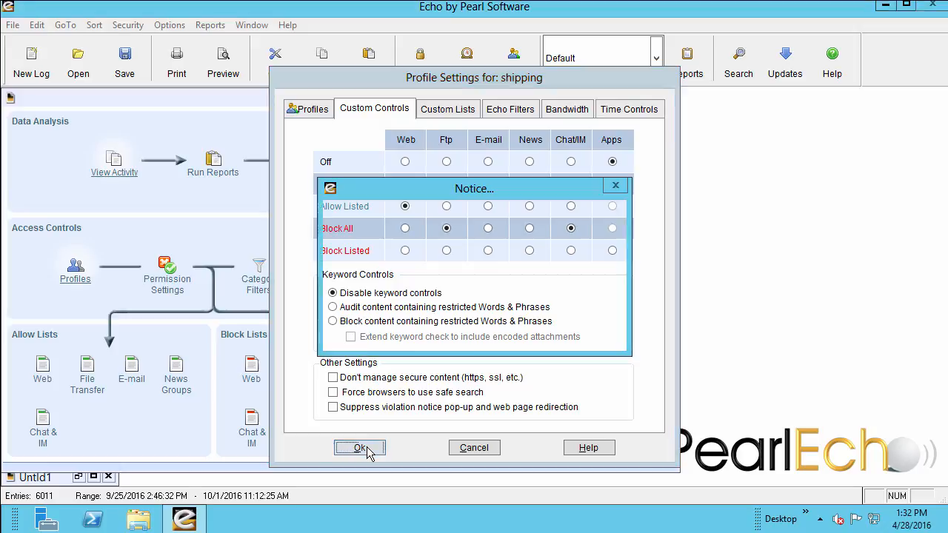
left_click(477, 306)
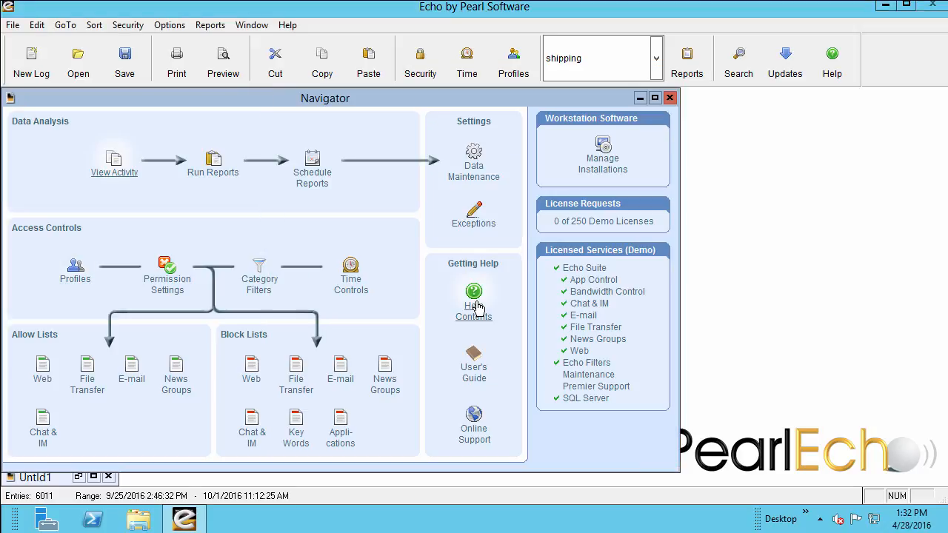
left_click(42, 366)
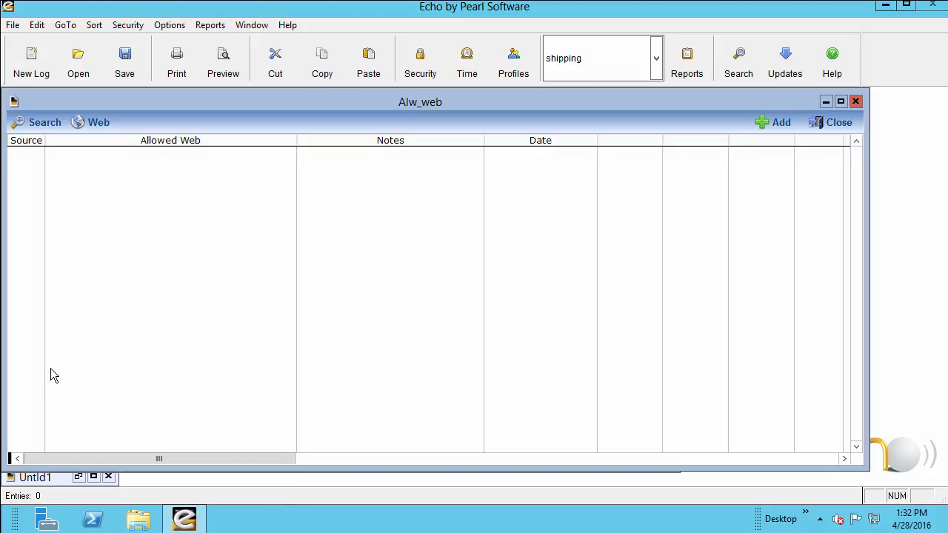
left_click(759, 126)
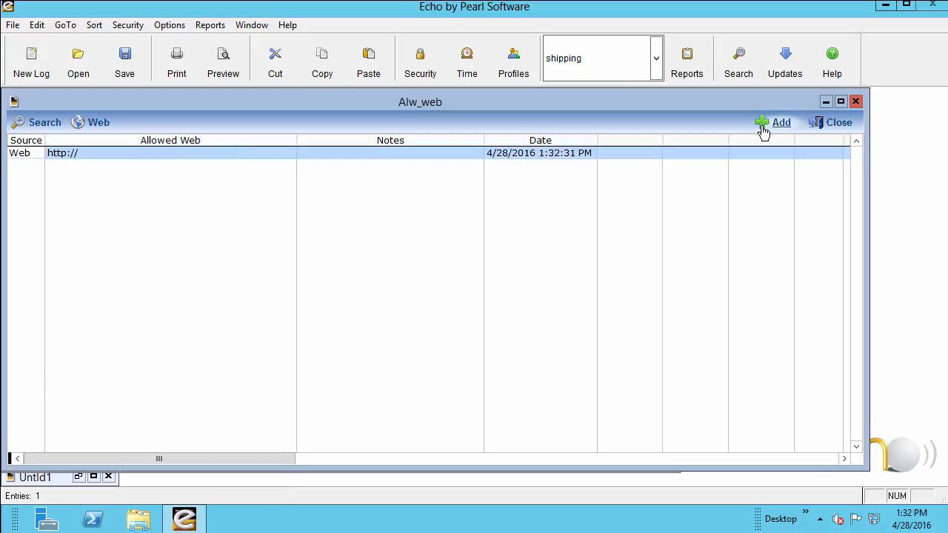
left_click(115, 155)
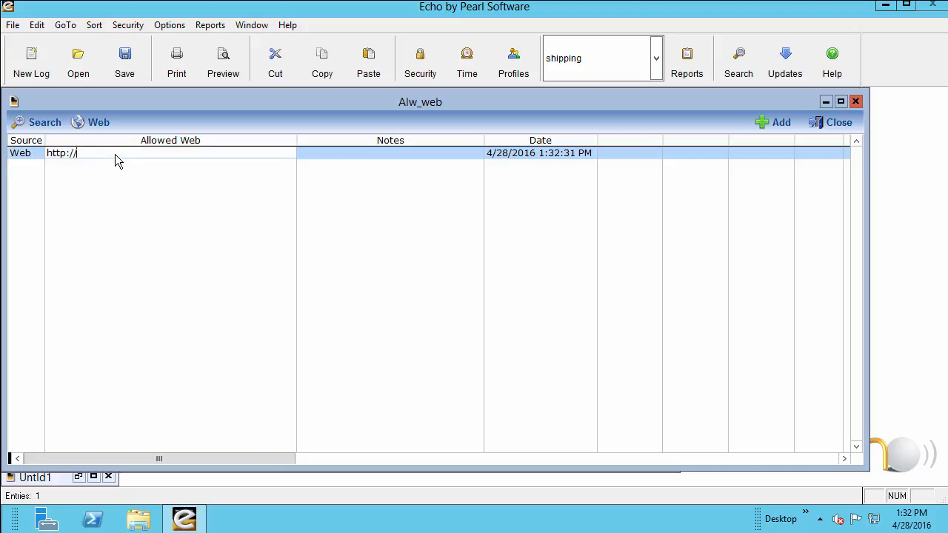
type("www.ups.com")
left_click(778, 123)
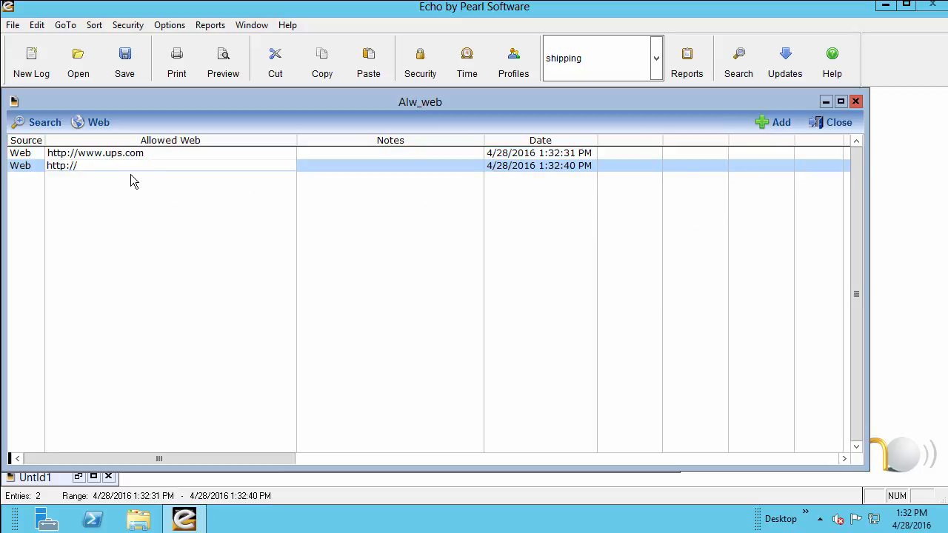
type("*.fedex.com")
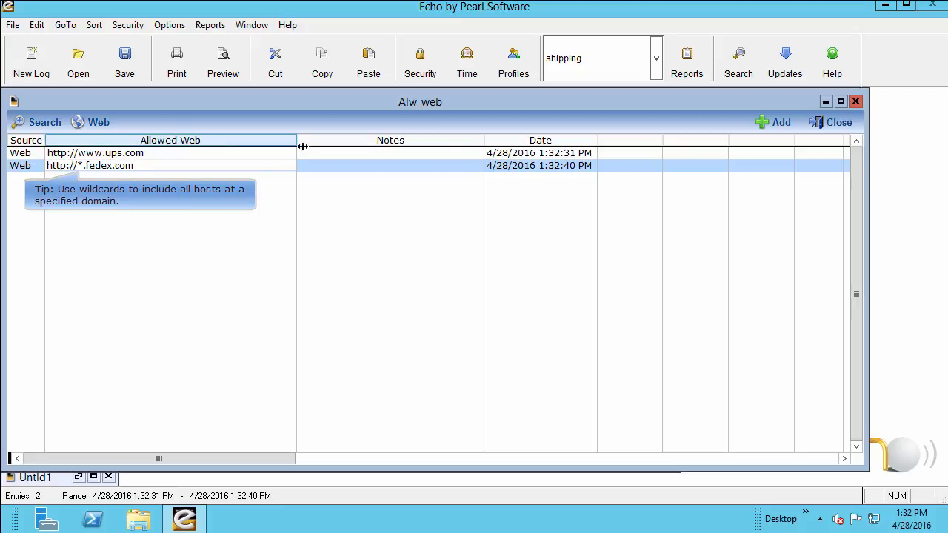
key("Tab")
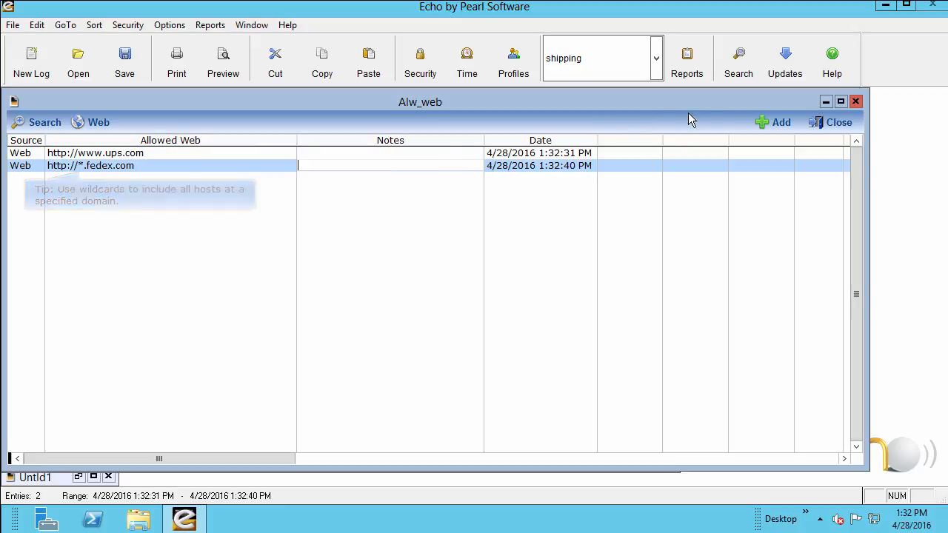
left_click(834, 126)
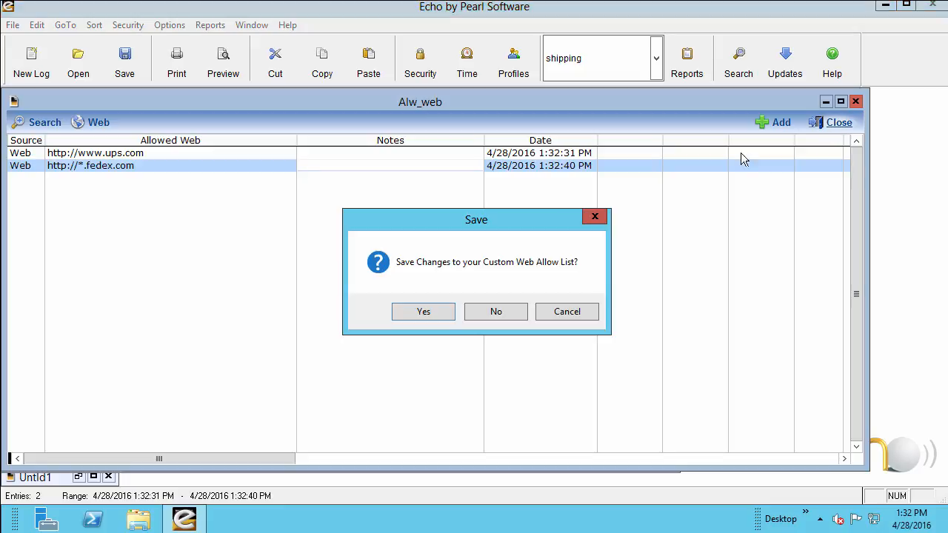
left_click(425, 312)
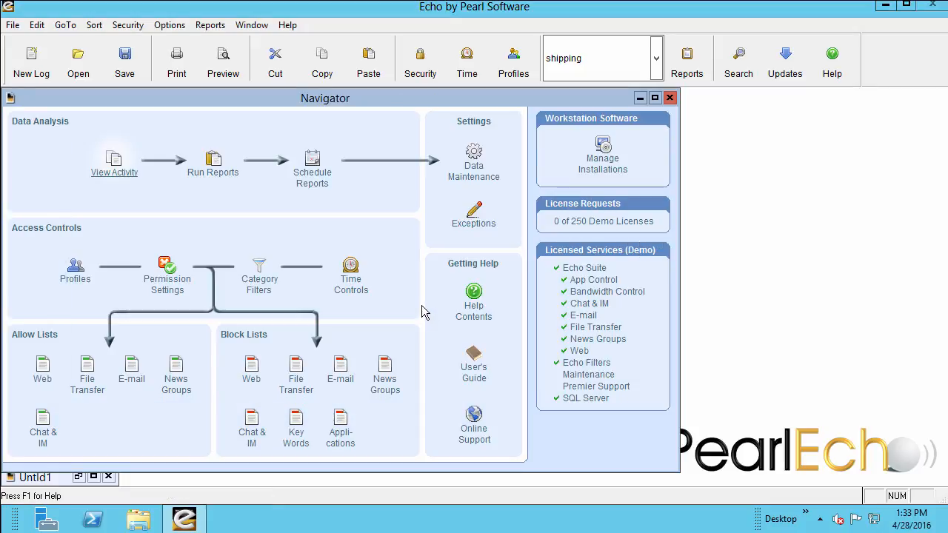
Review the custom controls of the shipping profile and of the Default profile
left_click(80, 278)
left_click(391, 112)
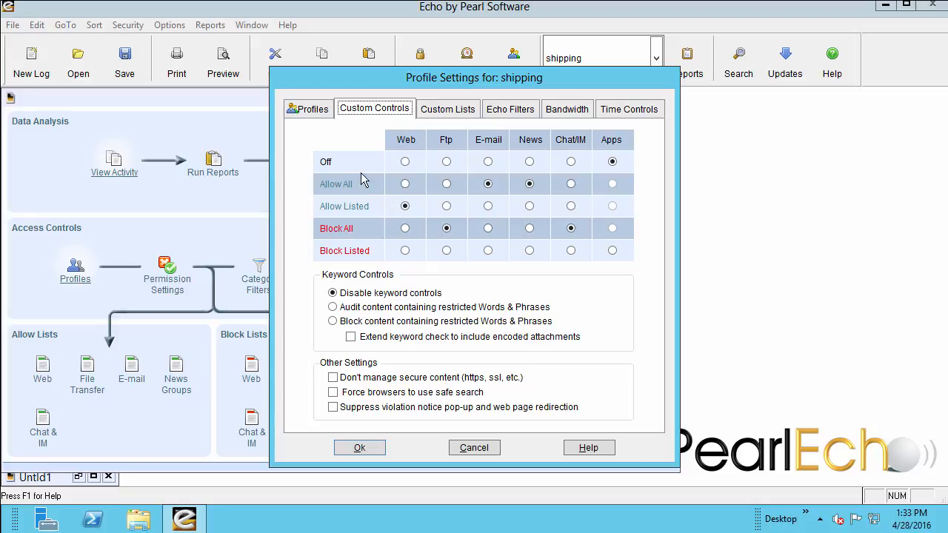
left_click(311, 113)
left_click(373, 159)
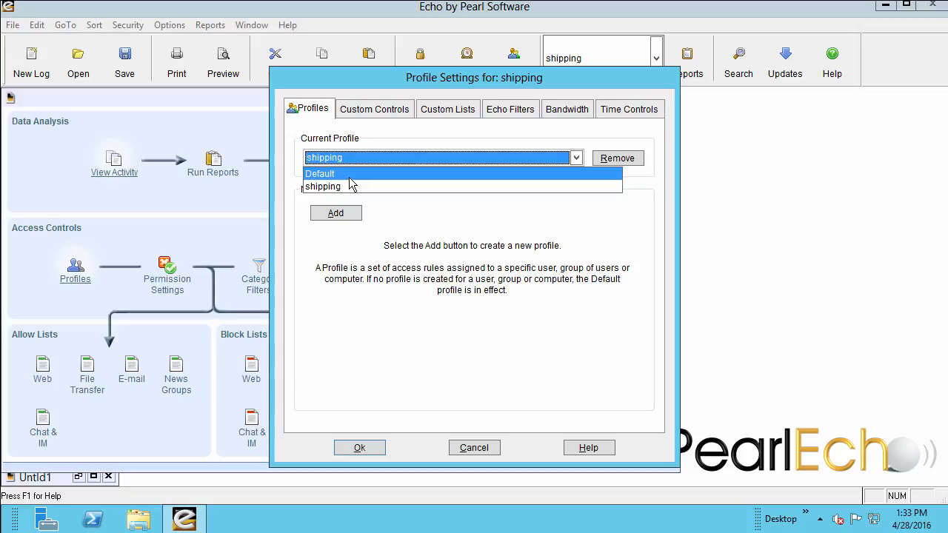
left_click(350, 176)
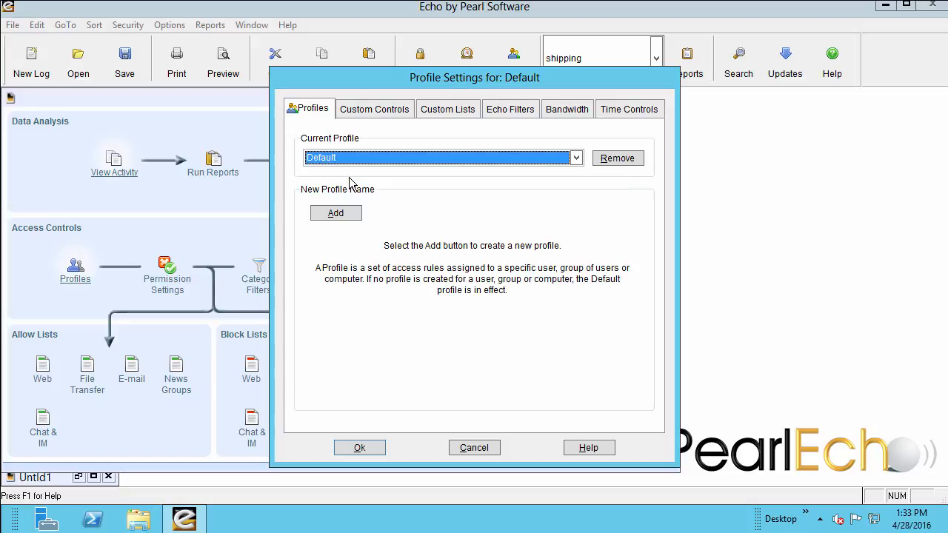
left_click(377, 113)
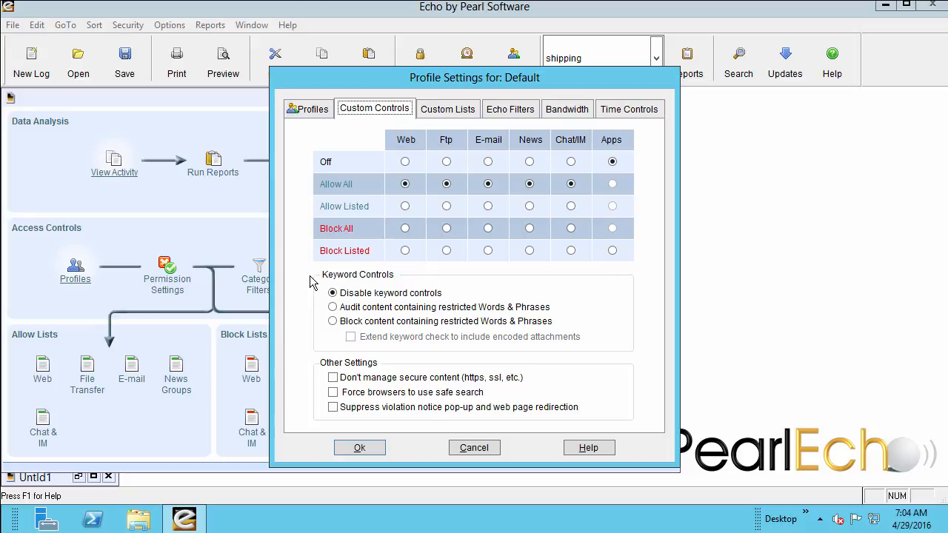
Create a new profile for the accounting group
left_click(308, 111)
left_click(342, 216)
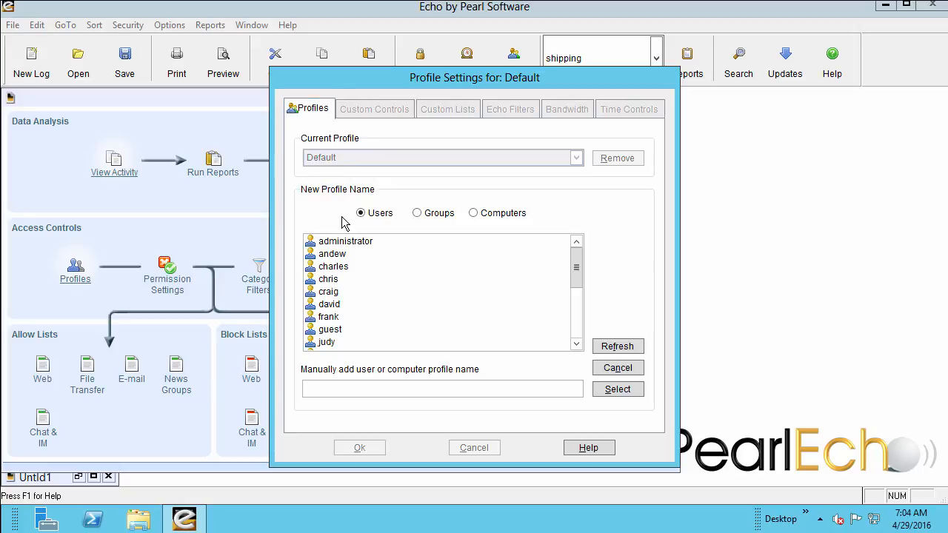
left_click(426, 216)
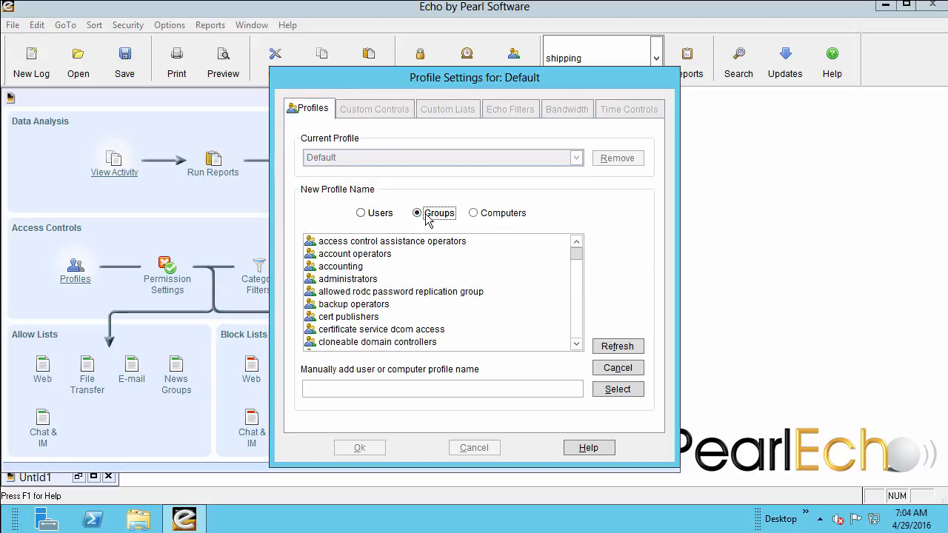
left_click(349, 266)
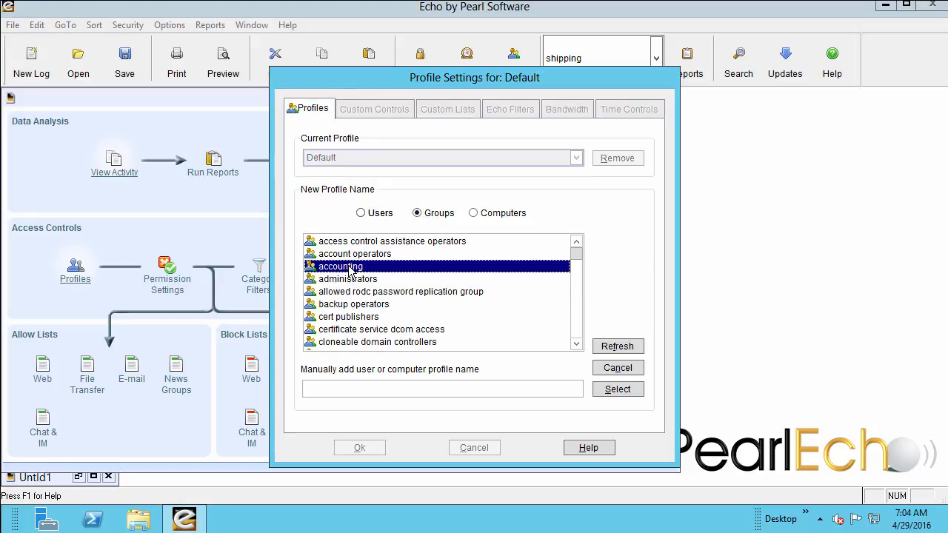
left_click(603, 391)
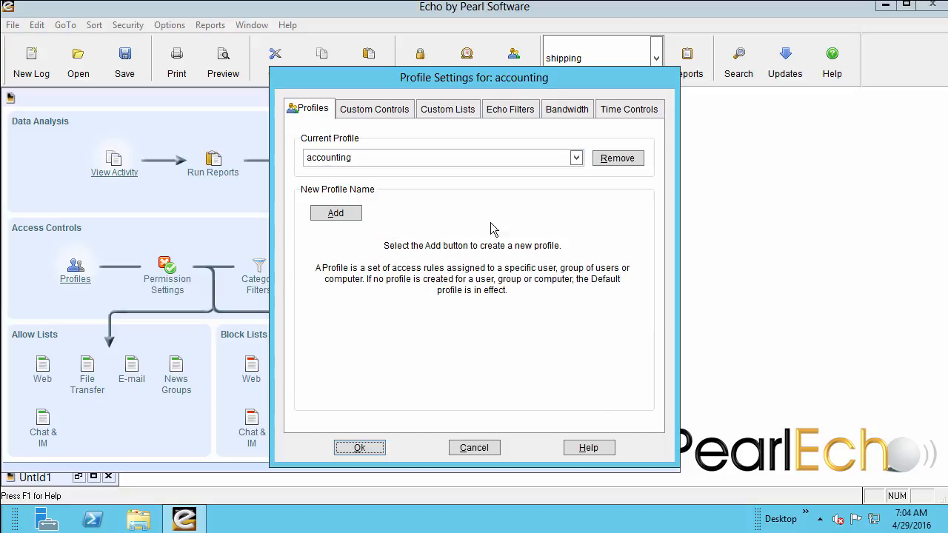
Set the accounting profile to block content containing restricted words and phrases, extend the check to encoded attachments, and save the profile
left_click(387, 111)
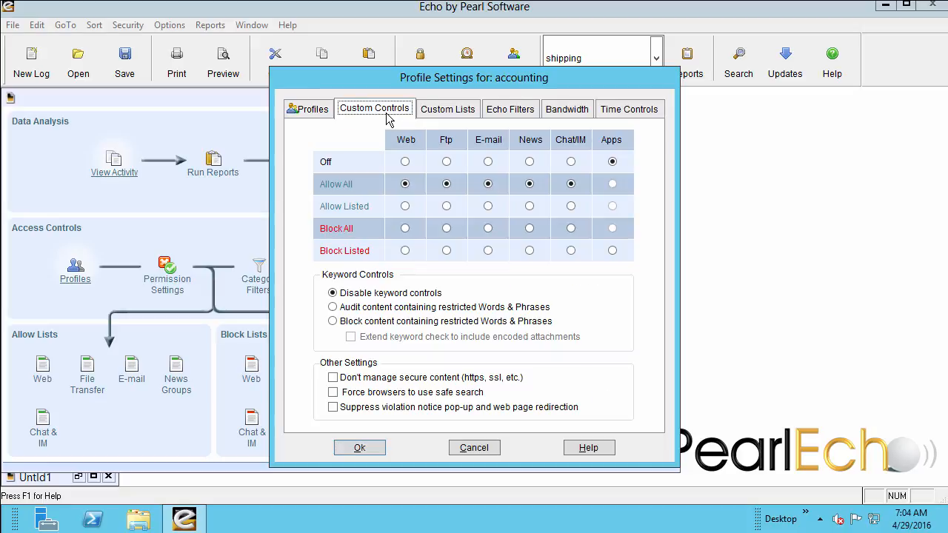
left_click(333, 321)
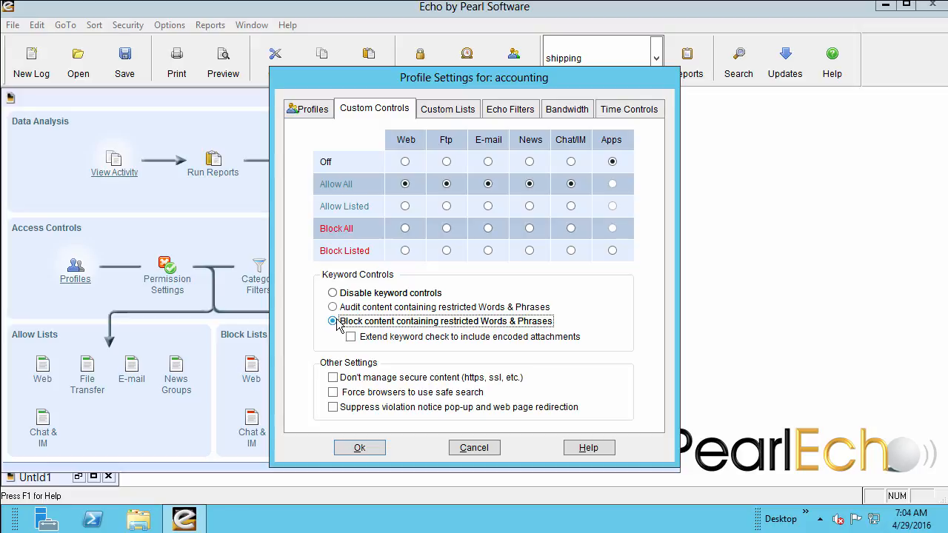
left_click(351, 337)
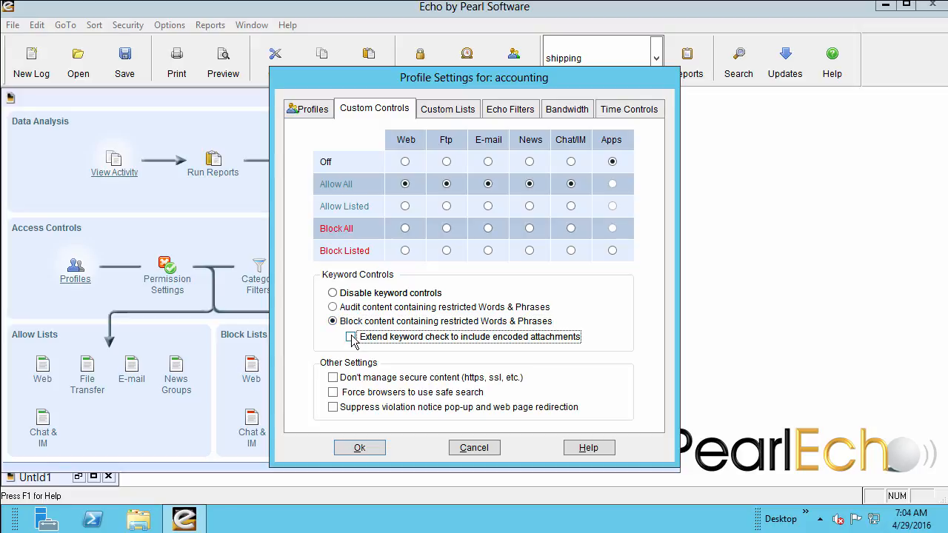
left_click(351, 337)
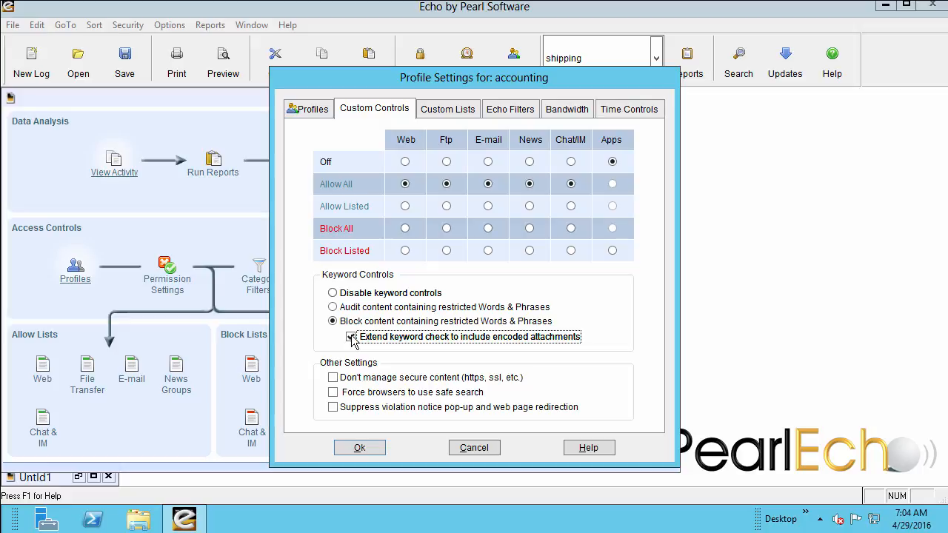
left_click(362, 451)
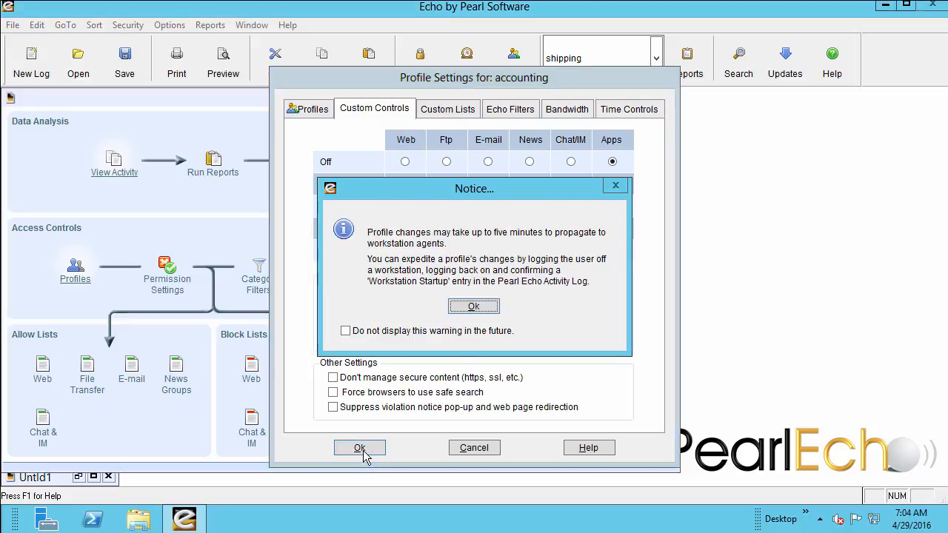
left_click(474, 307)
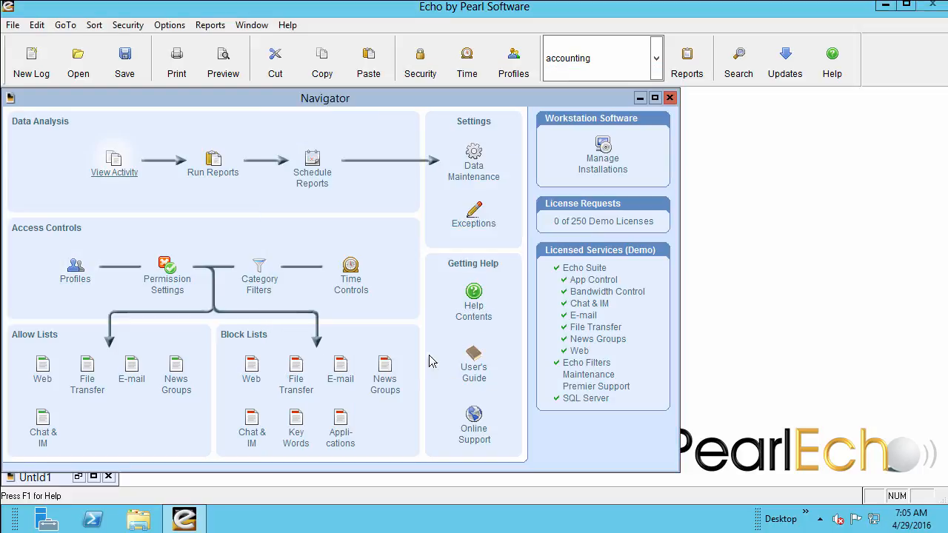
Add the words "projections" and "10q" to the accounting profile's key word block list
left_click(296, 428)
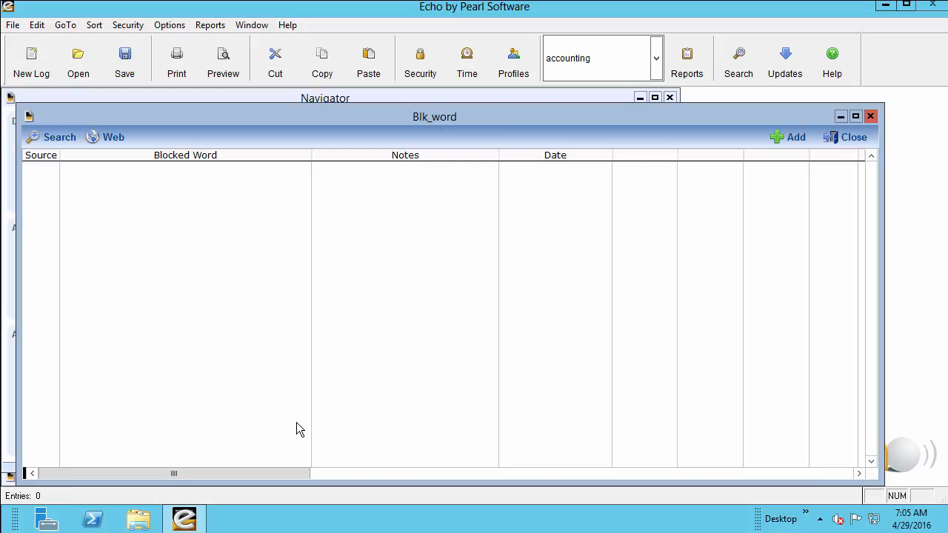
left_click(786, 139)
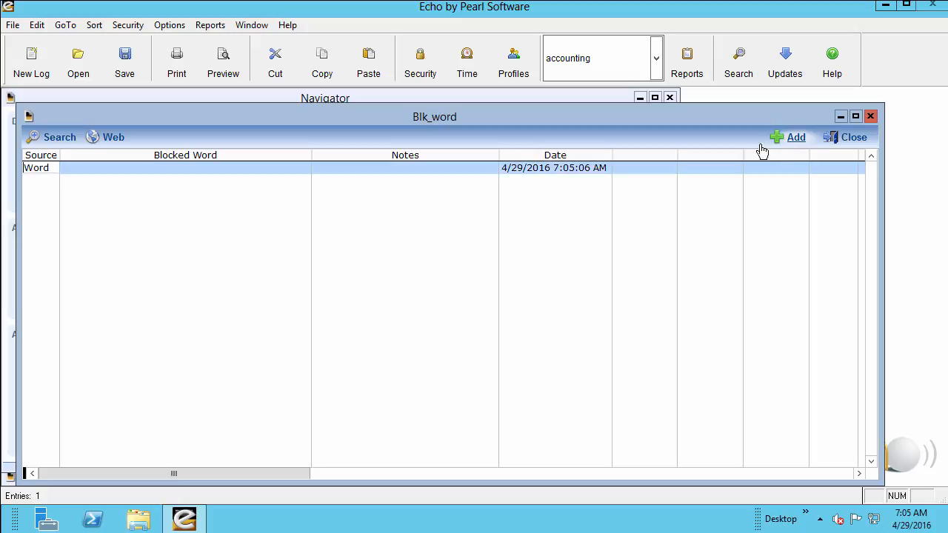
left_click(125, 167)
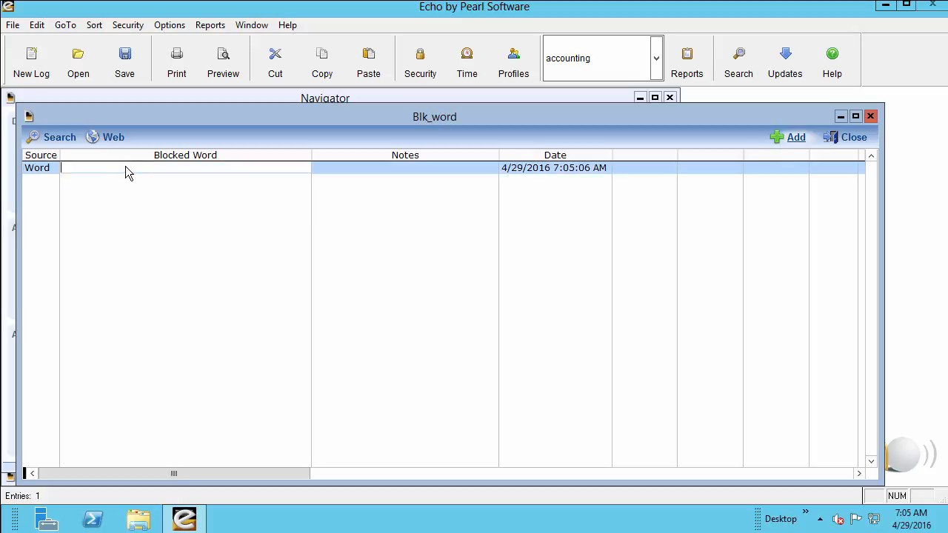
type("projections")
left_click(796, 138)
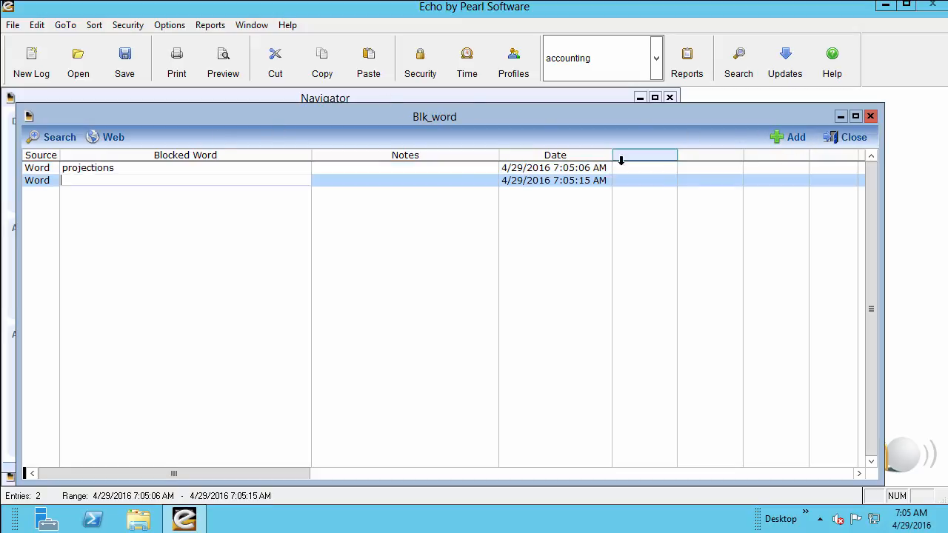
type("10")
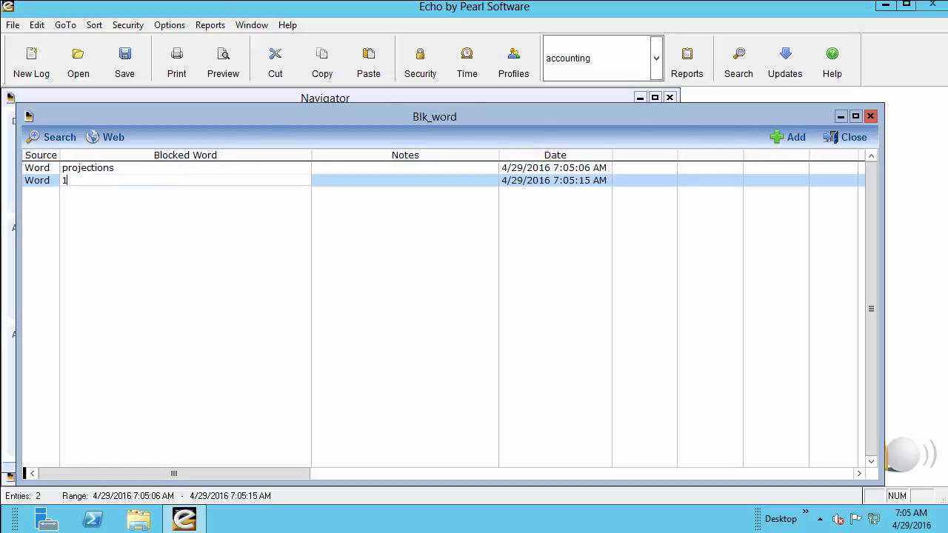
type("c")
Add the wildcard pattern ###-##-#### with the note "ssn's" to the blocked key words and save the list
left_click(789, 142)
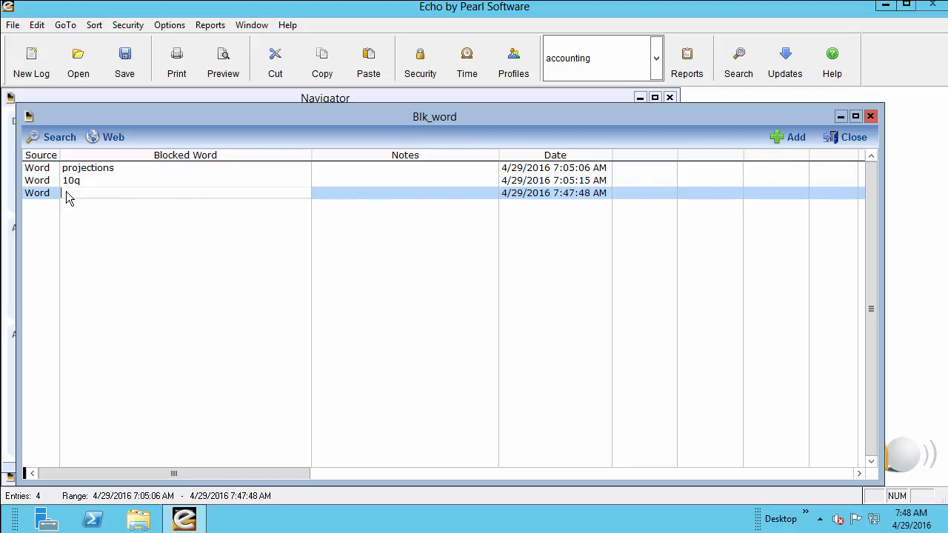
type("###-#")
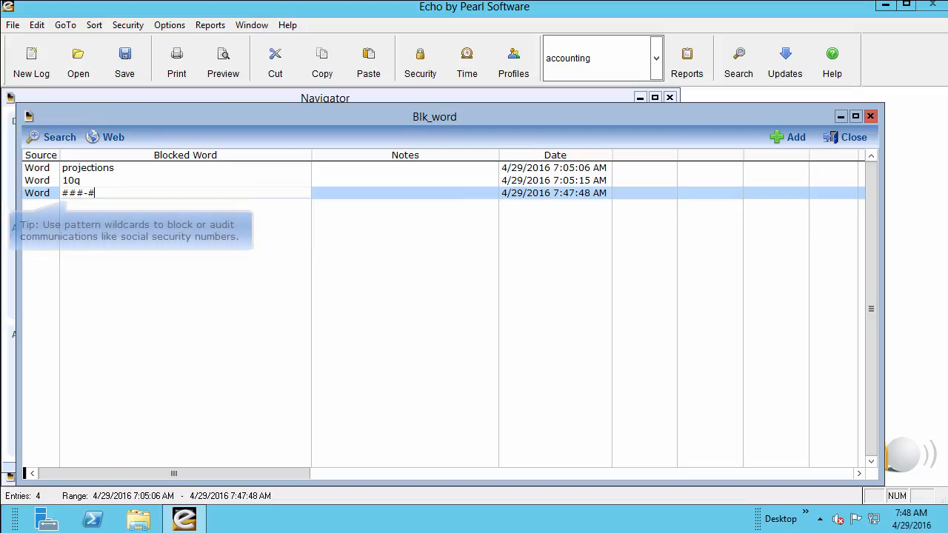
type("#-####")
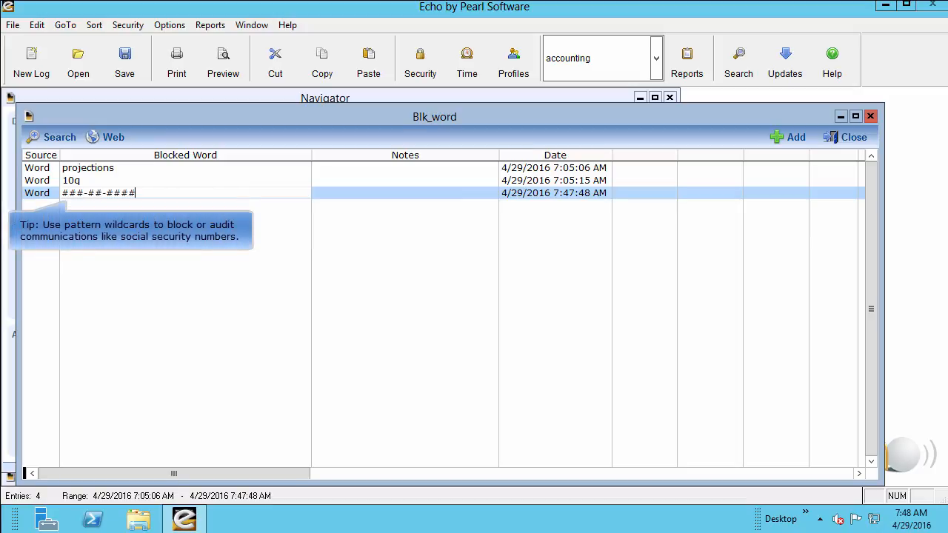
key("Tab")
type("ss")
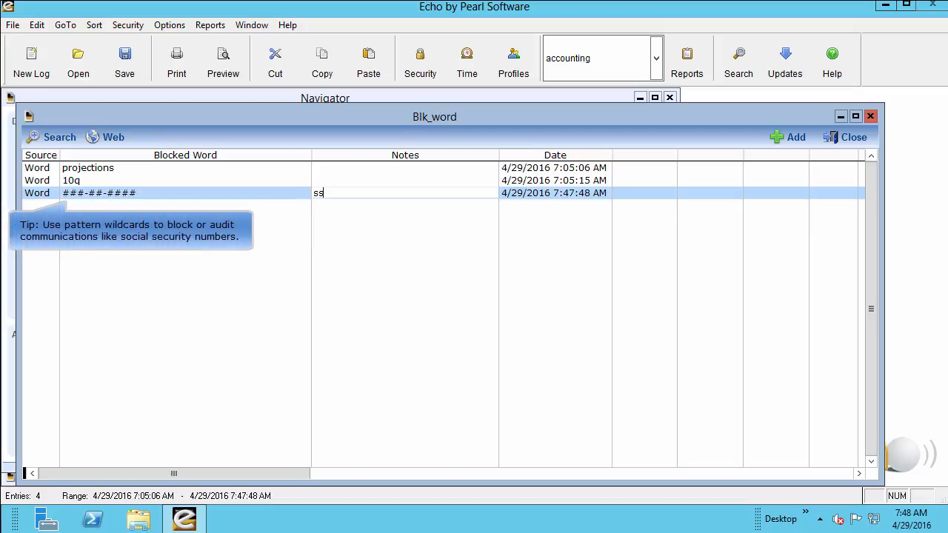
type("n's")
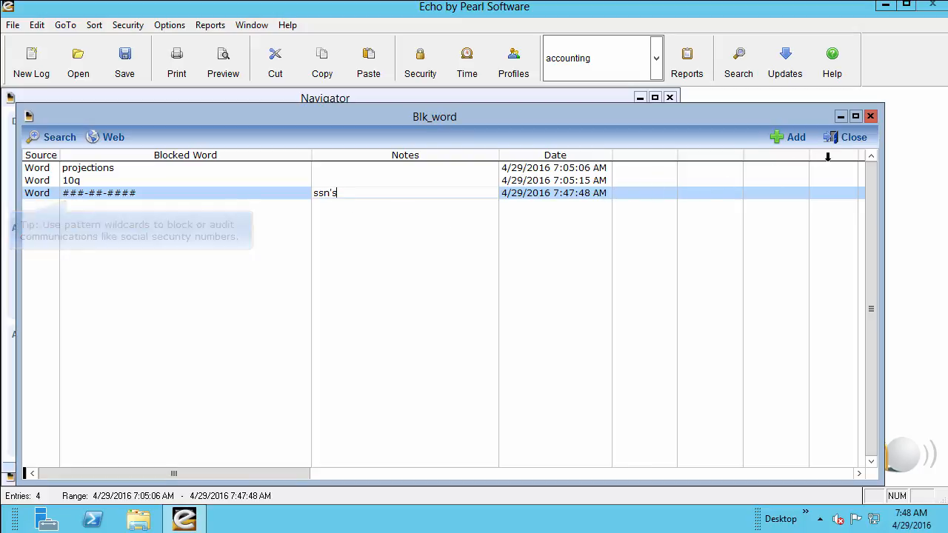
left_click(853, 139)
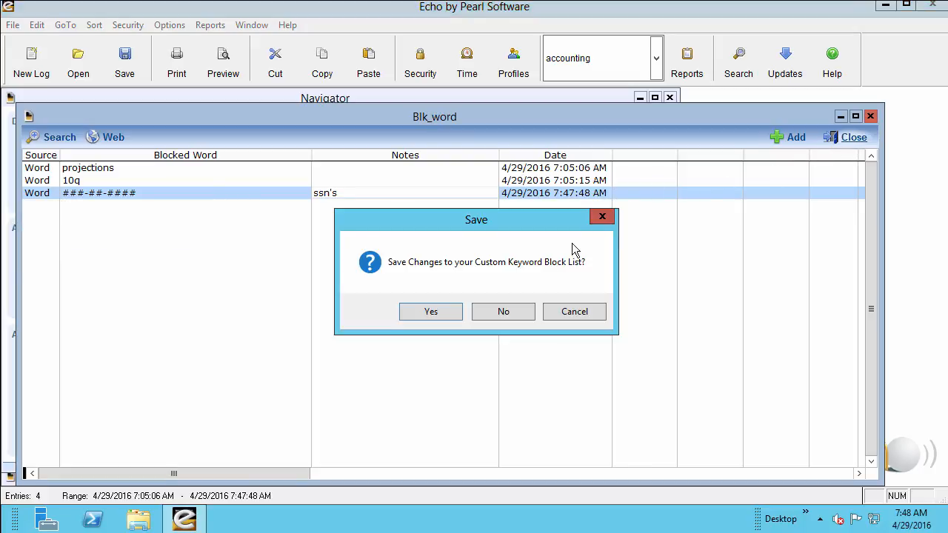
left_click(448, 317)
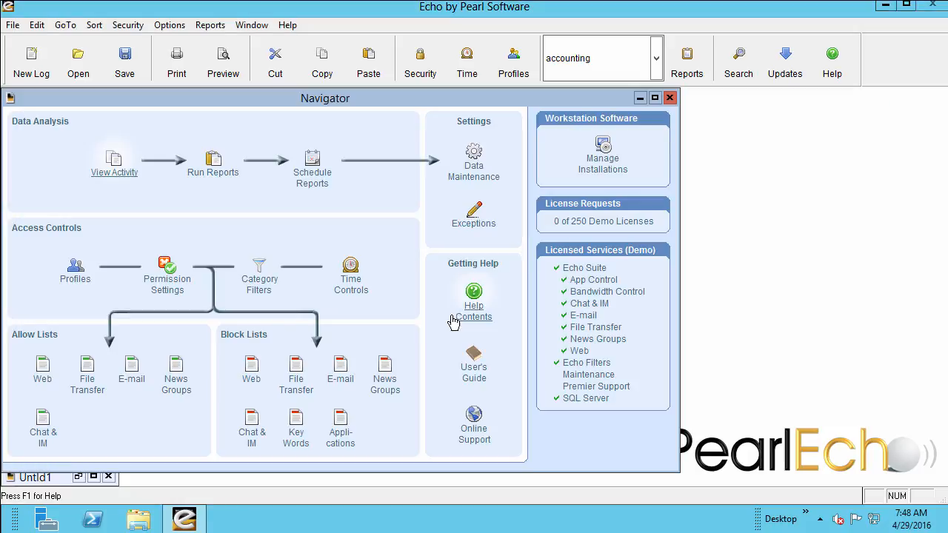
Review the accounting profile's custom controls and look through its available Echo Filters categories
left_click(77, 271)
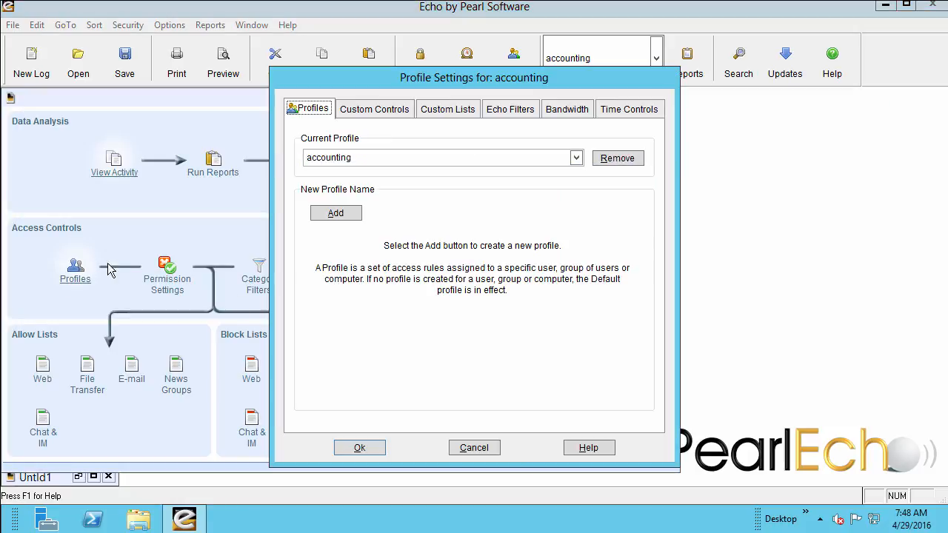
left_click(368, 108)
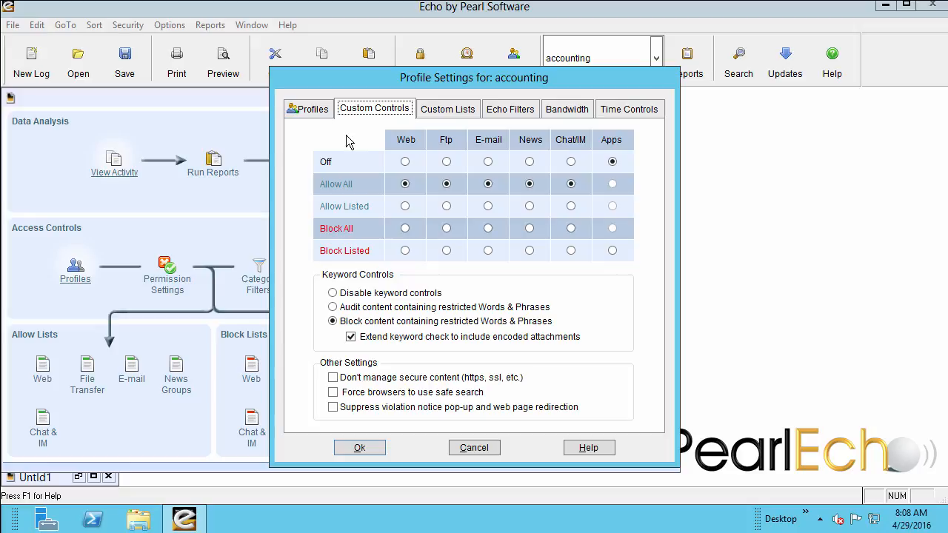
left_click(496, 109)
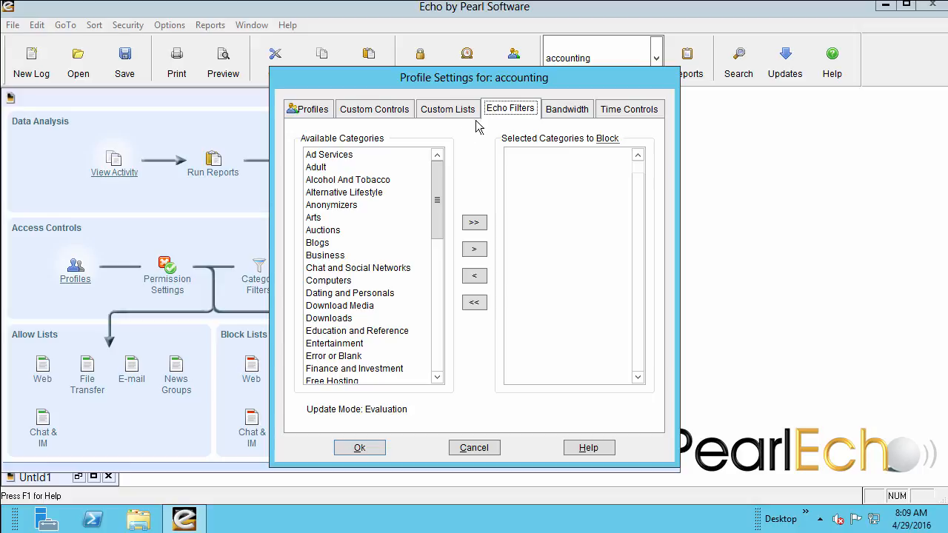
left_click(436, 378)
left_click(437, 377)
left_click(437, 378)
left_click(436, 378)
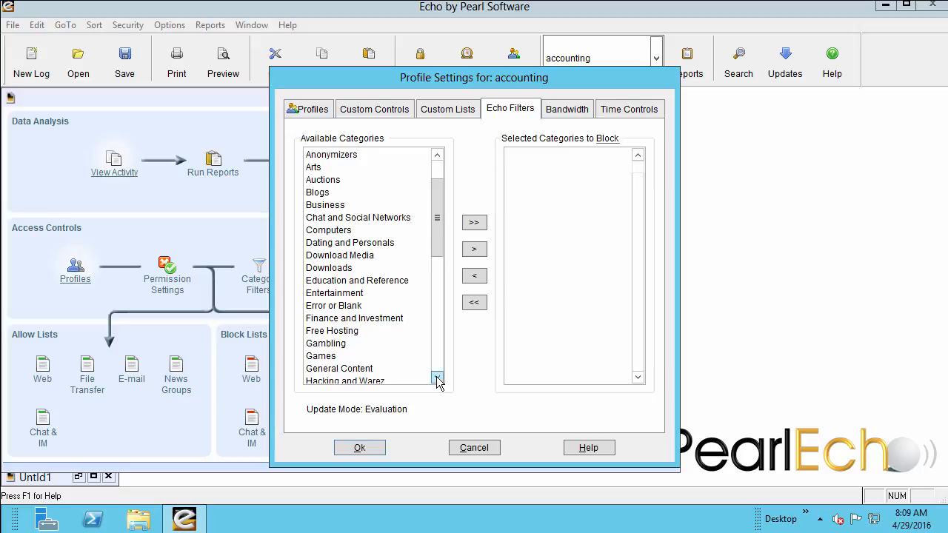
left_click(437, 378)
left_click(437, 378)
left_click(437, 378)
left_click(437, 379)
left_click(437, 378)
left_click(438, 378)
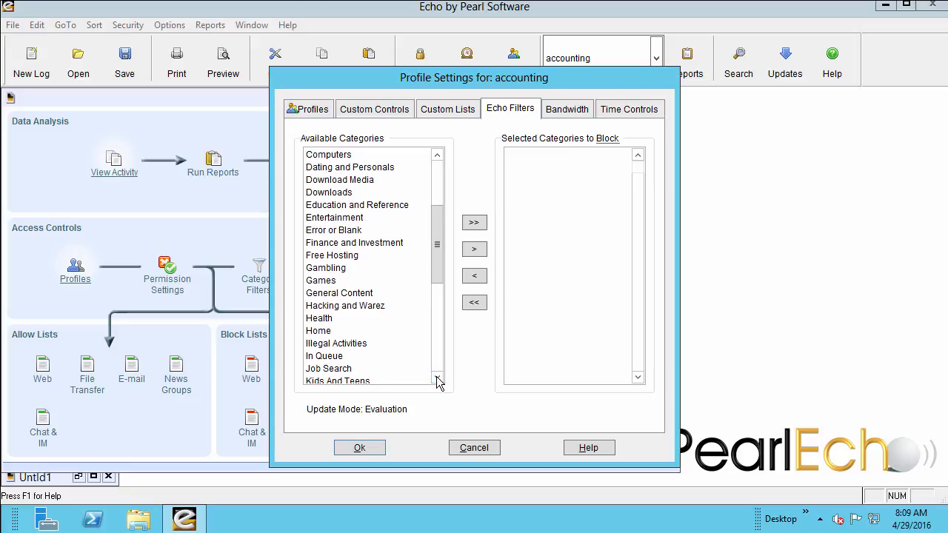
left_click(438, 379)
left_click(437, 378)
left_click(437, 378)
left_click(437, 379)
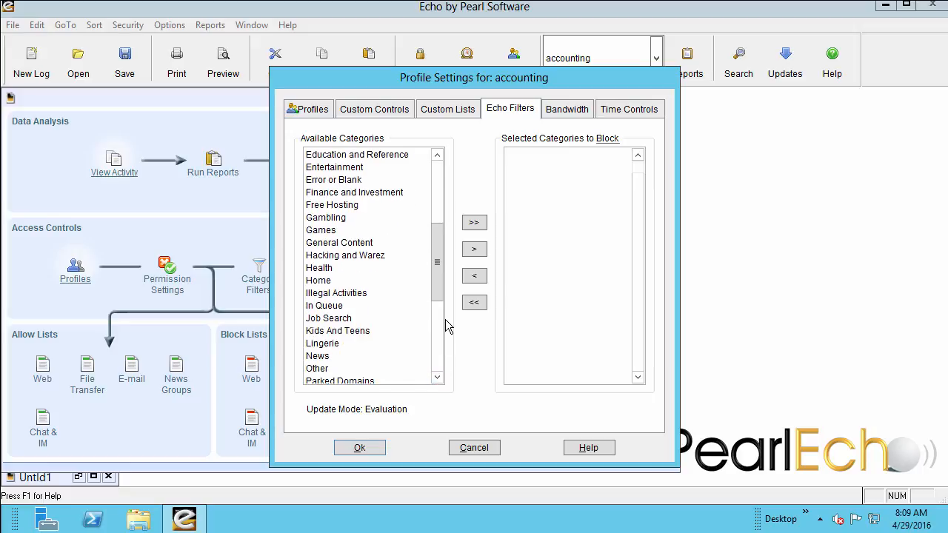
left_click_drag(438, 296, 440, 223)
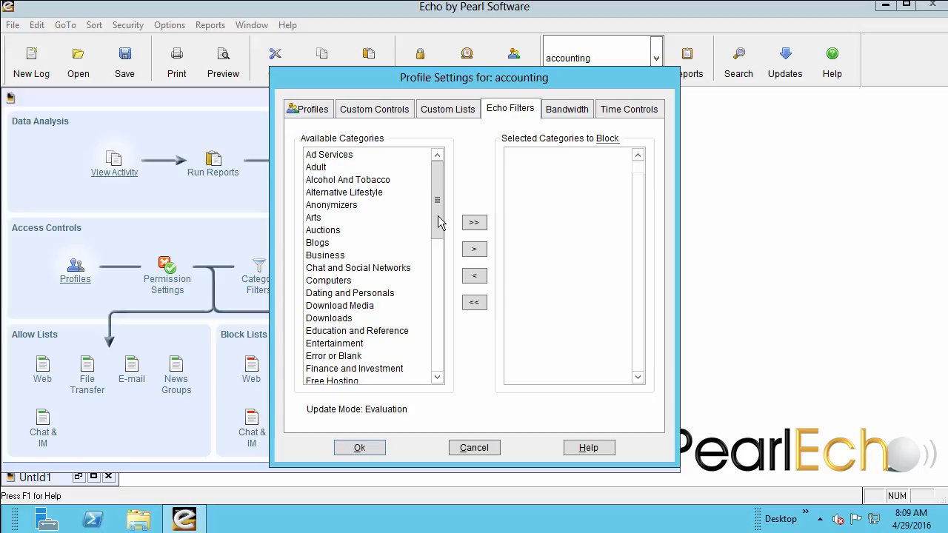
Add the Adult, Download Media and Downloads categories to the accounting profile's categories to block
left_click(311, 169)
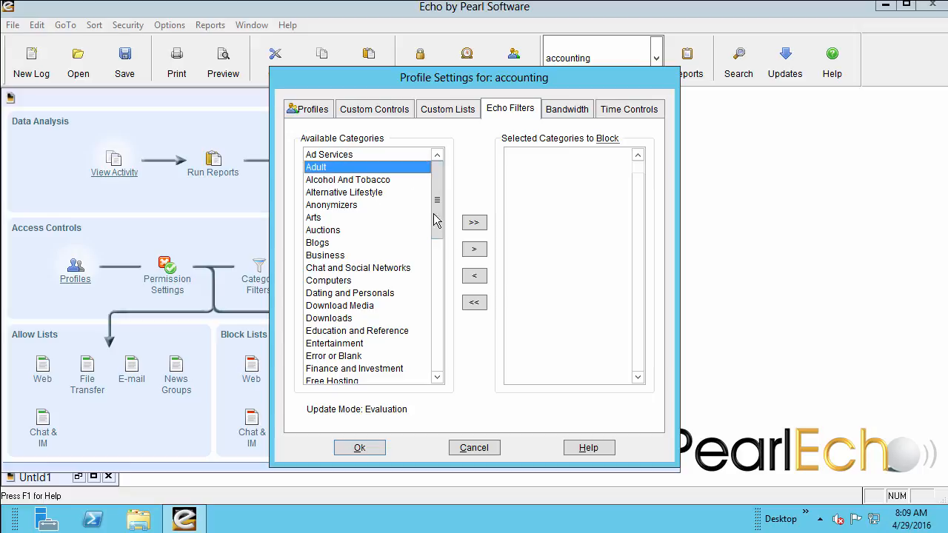
left_click(475, 250)
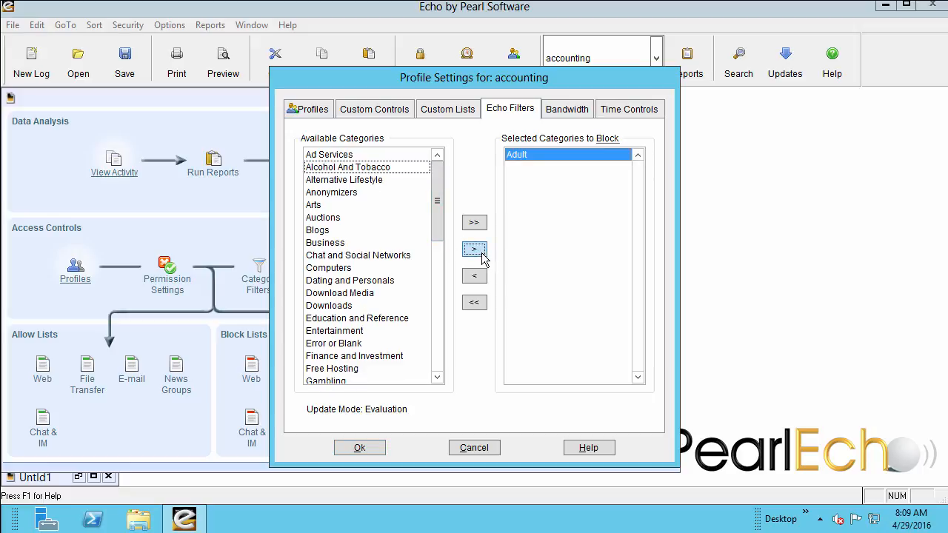
left_click(345, 293)
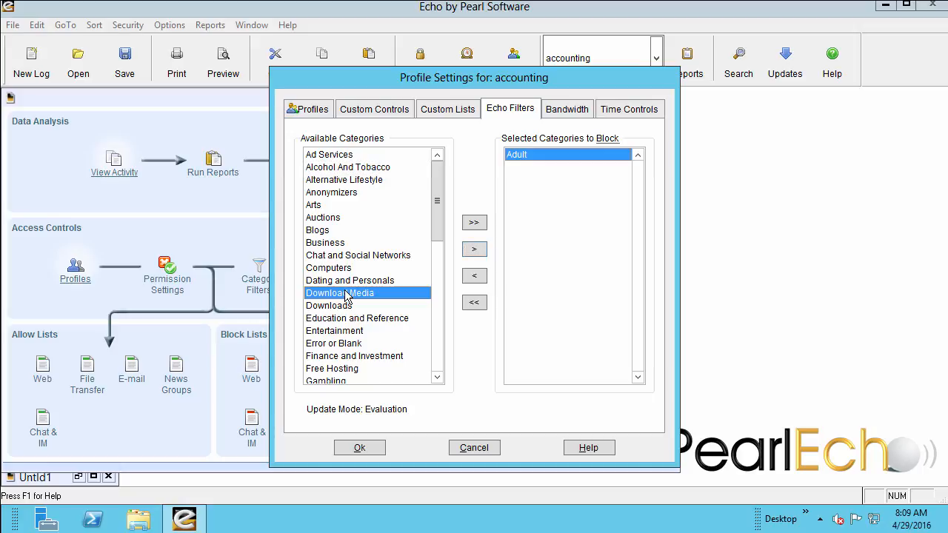
left_click(339, 306, "shift")
left_click(472, 250)
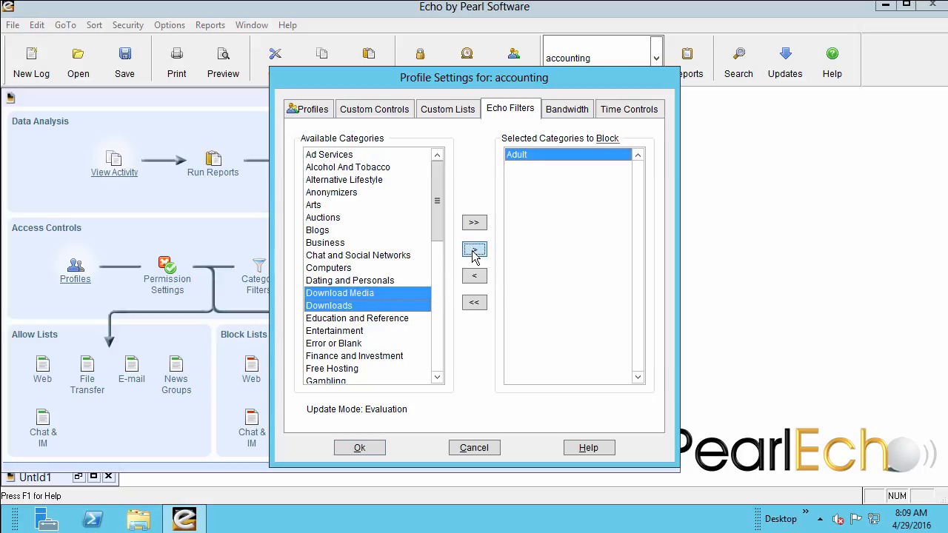
Add Hacking and Warez, Illegal Activities, Parked Domains and Redirectors to the accounting profile's categories to block
left_click(436, 345)
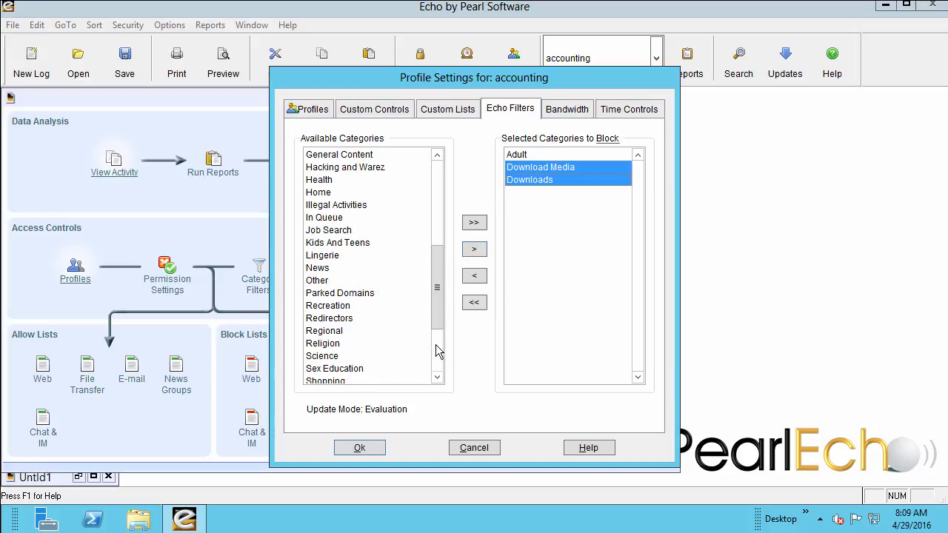
left_click(348, 169)
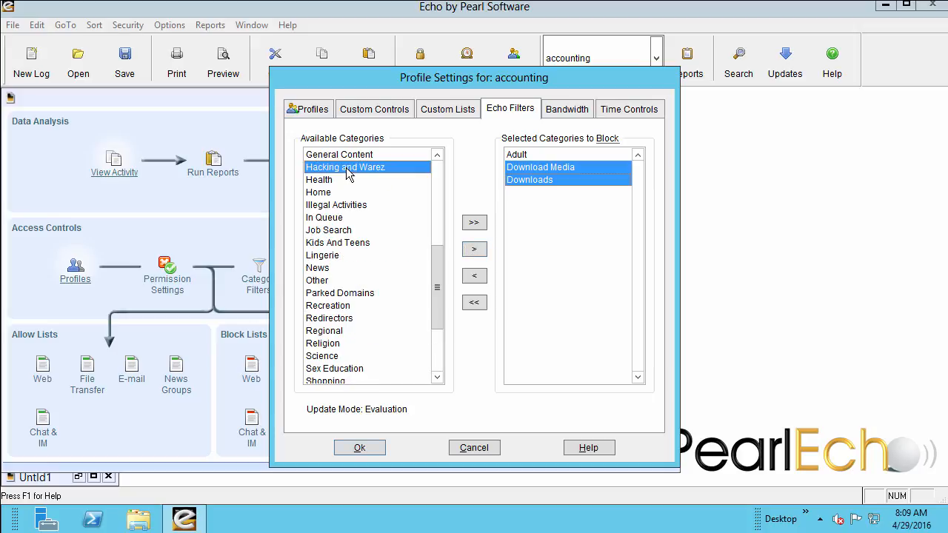
left_click(343, 207, "ctrl")
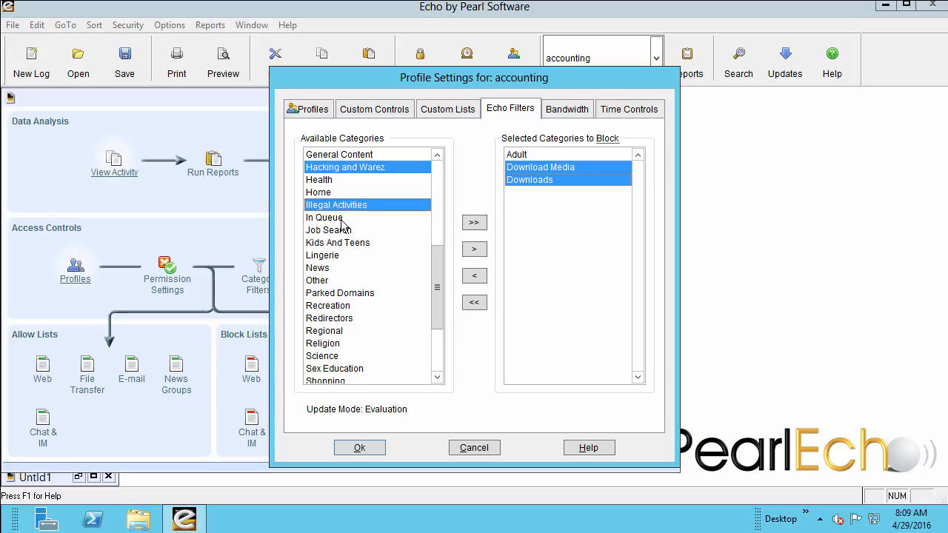
left_click(348, 295, "ctrl")
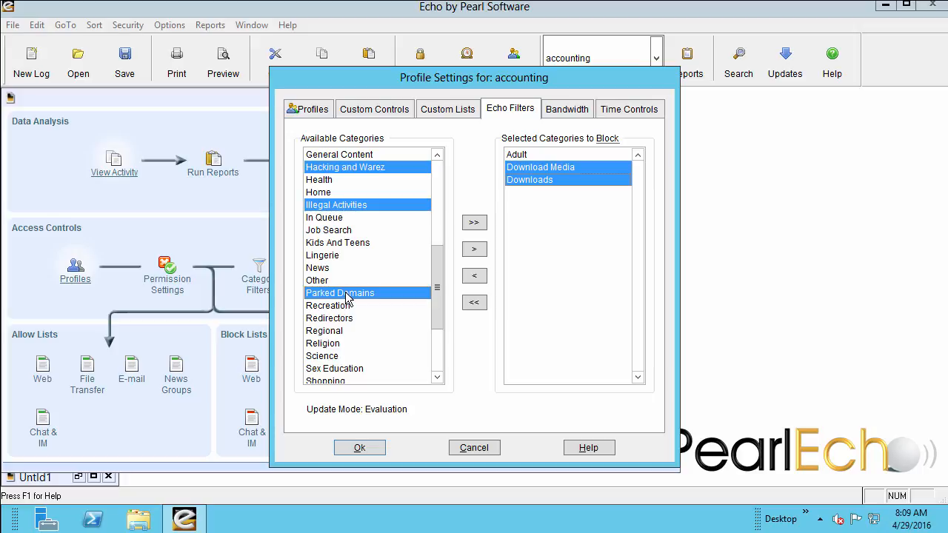
left_click(336, 322, "ctrl")
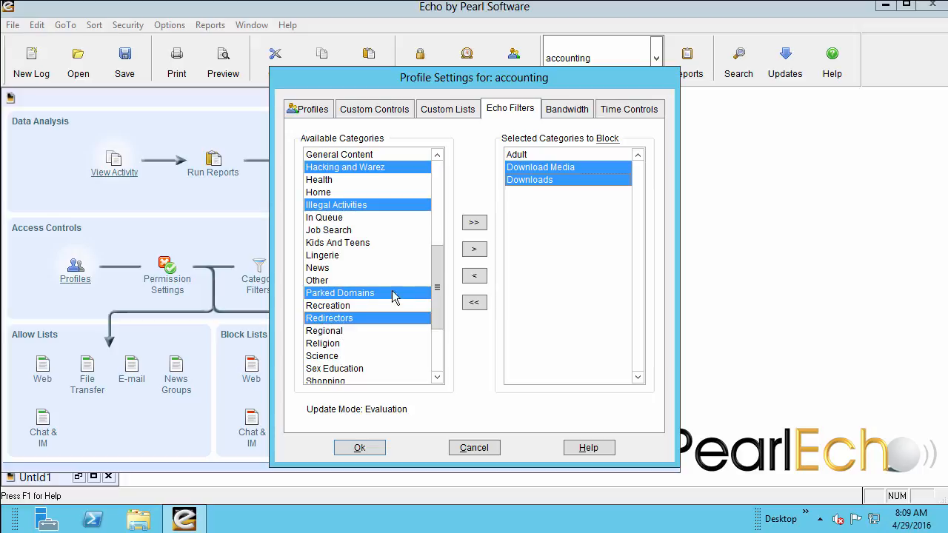
left_click(468, 248)
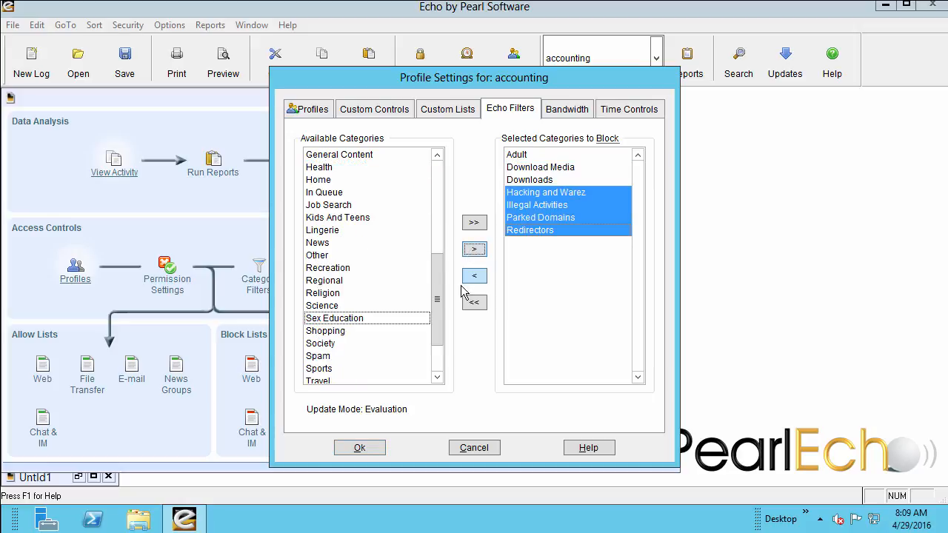
Add the Spam and XXX categories to the accounting profile's categories to block
left_click_drag(439, 335, 428, 374)
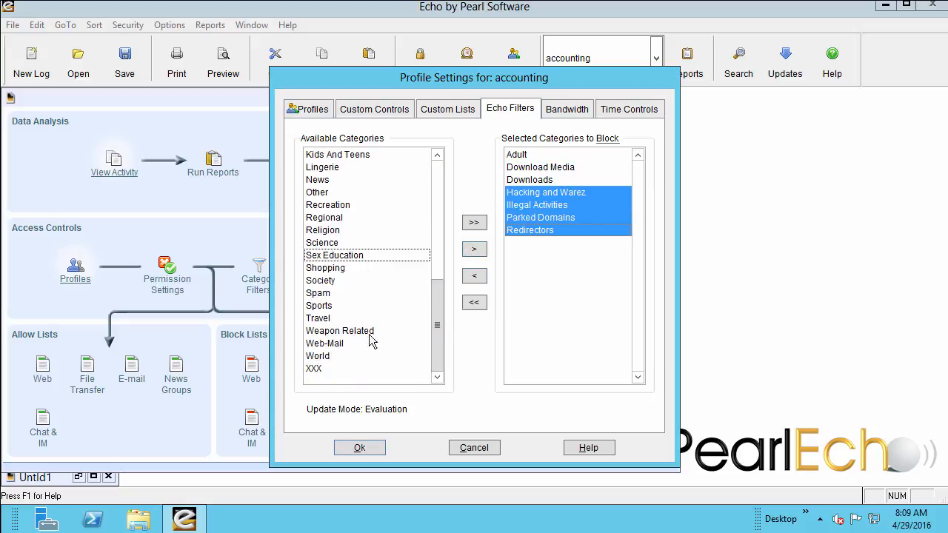
left_click(323, 293)
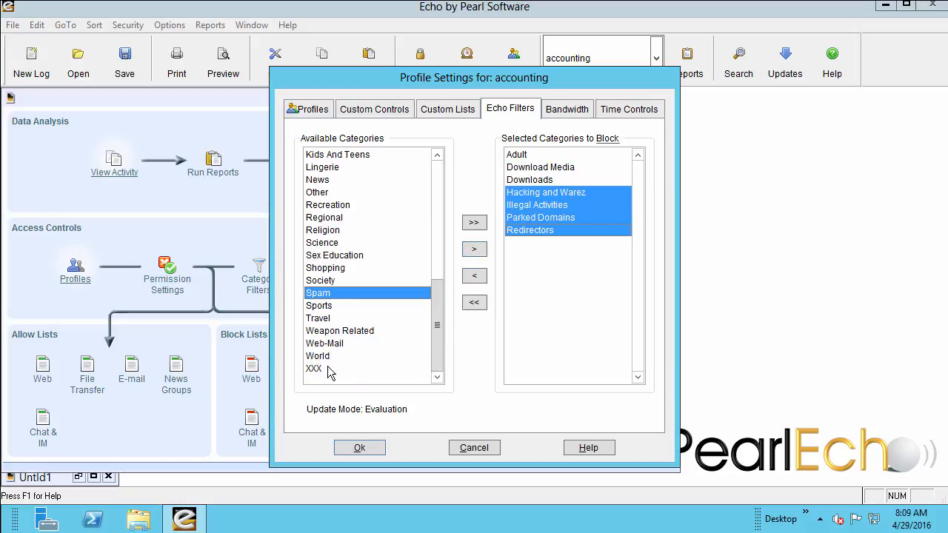
left_click(333, 368, "ctrl")
left_click(474, 251)
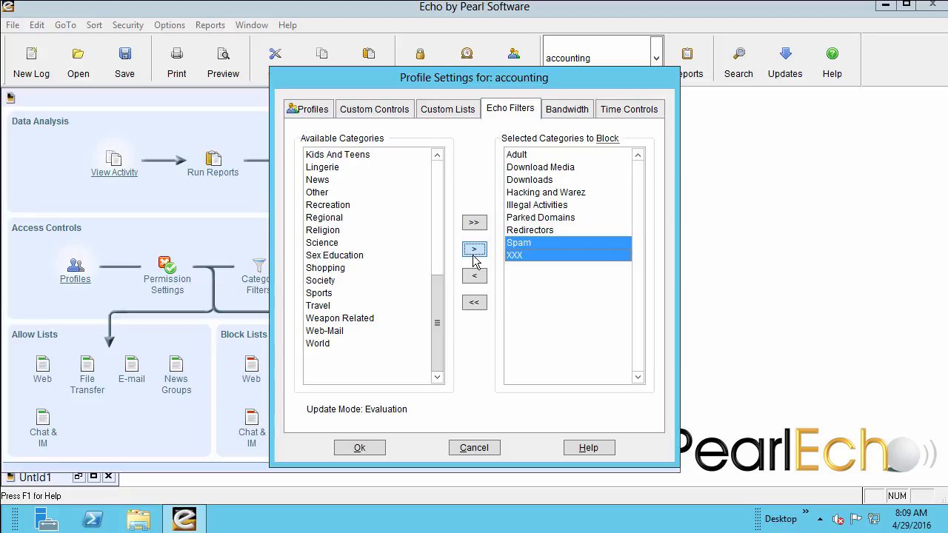
Switch to the shipping profile and set its noon to 1 PM hour to Free Access (monitored) for every day of the week
left_click(621, 111)
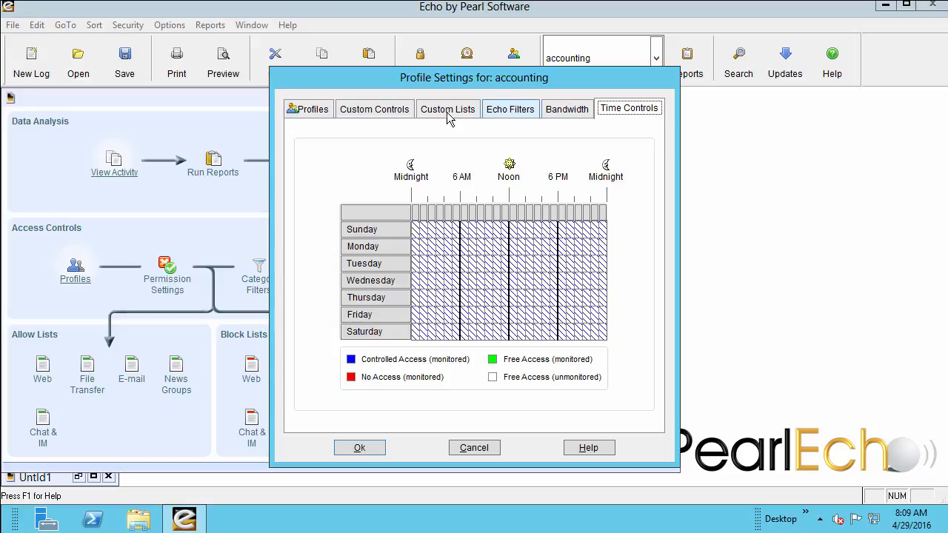
left_click(317, 108)
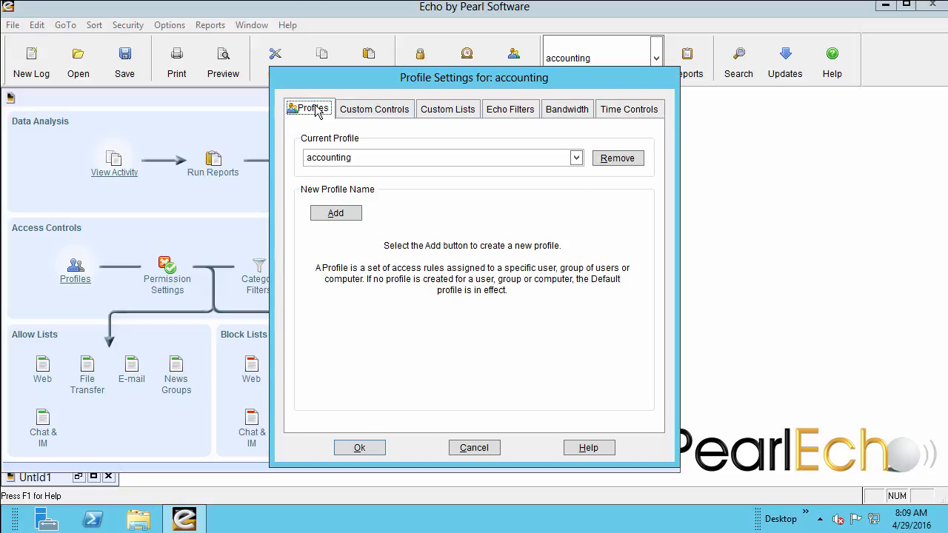
left_click(339, 158)
left_click(334, 202)
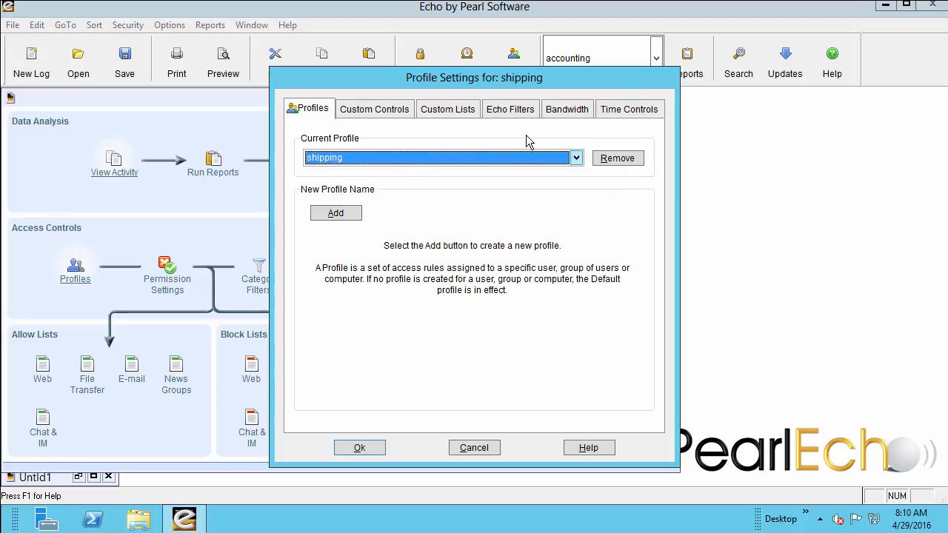
left_click(617, 116)
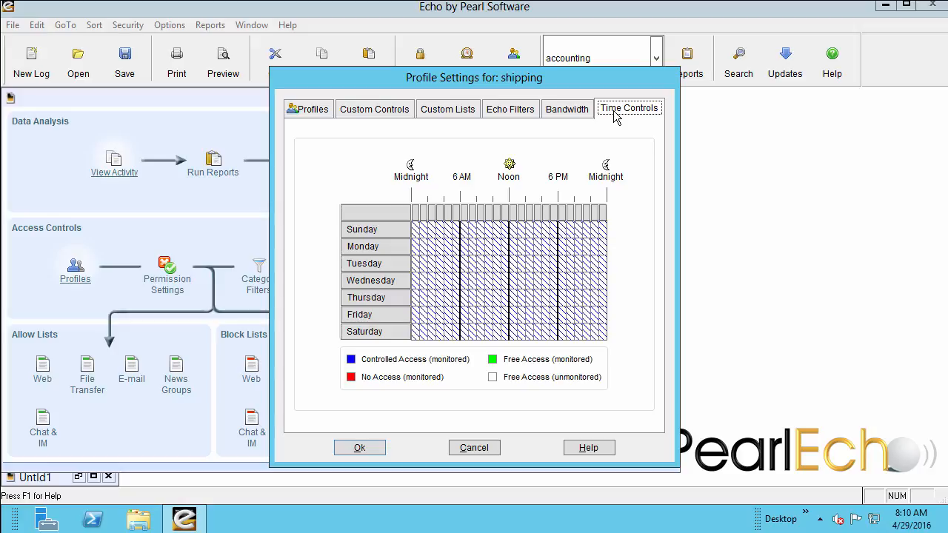
left_click(513, 212)
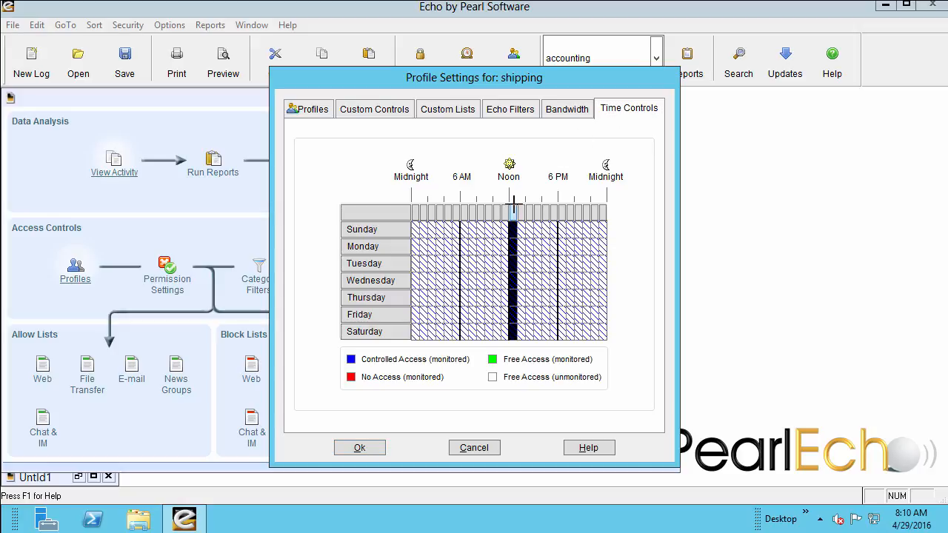
left_click(527, 363)
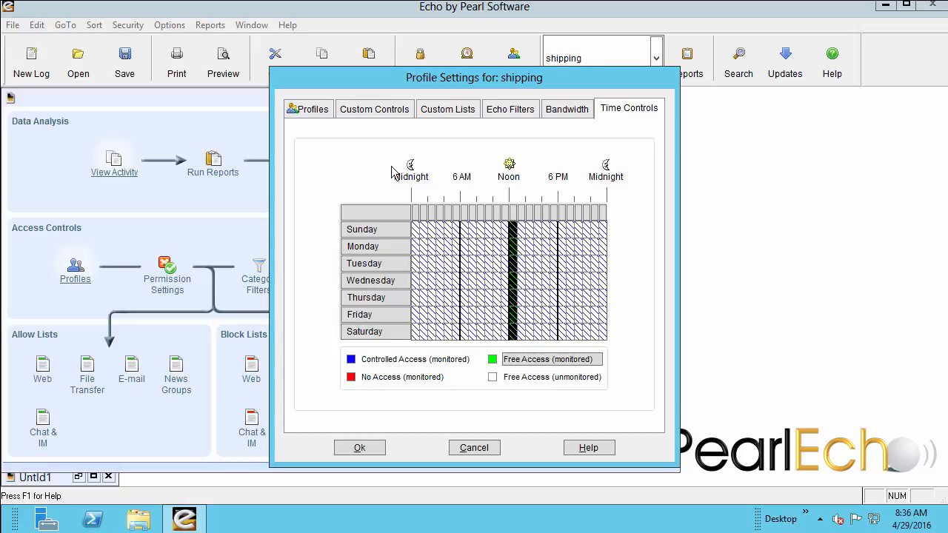
Check the shipping profile's custom controls and save the profile settings
left_click(359, 116)
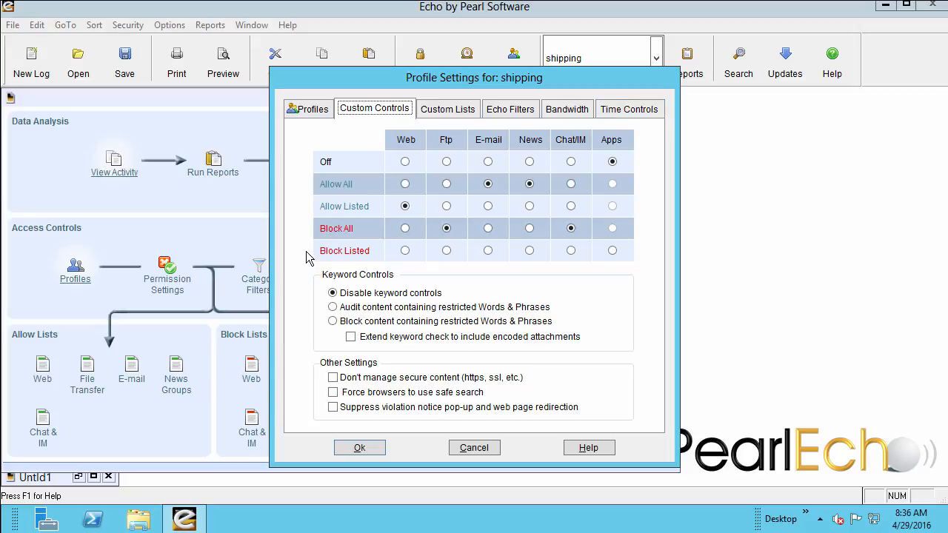
mouse_move(346, 259)
left_click(368, 452)
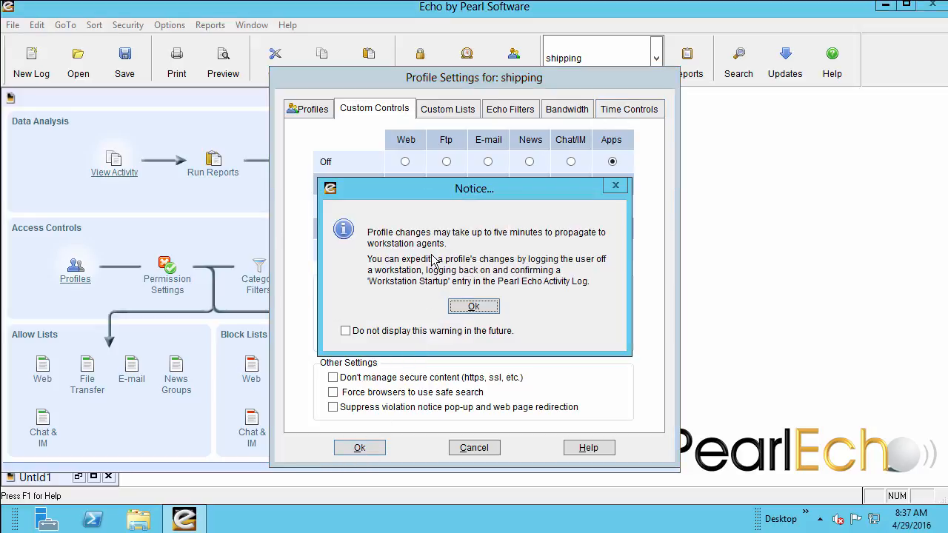